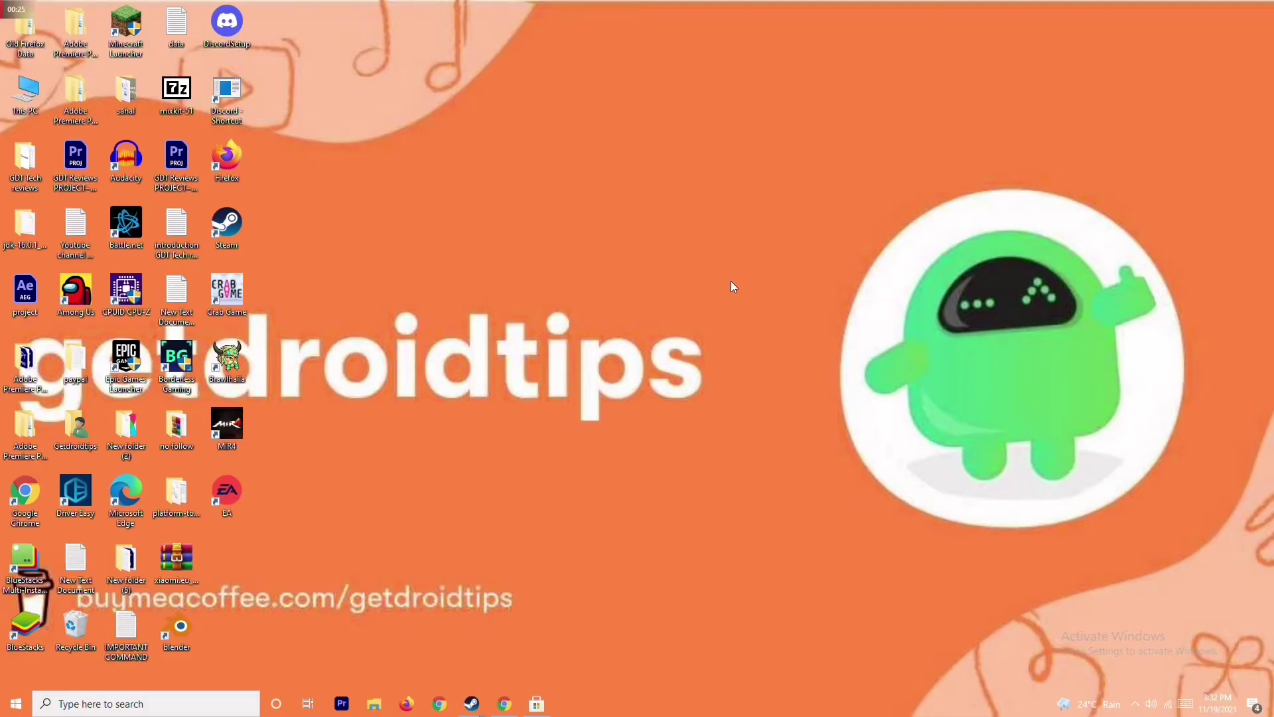
- Open Device Manager from This PC's properties and expand Display adapters
right_click(28, 110)
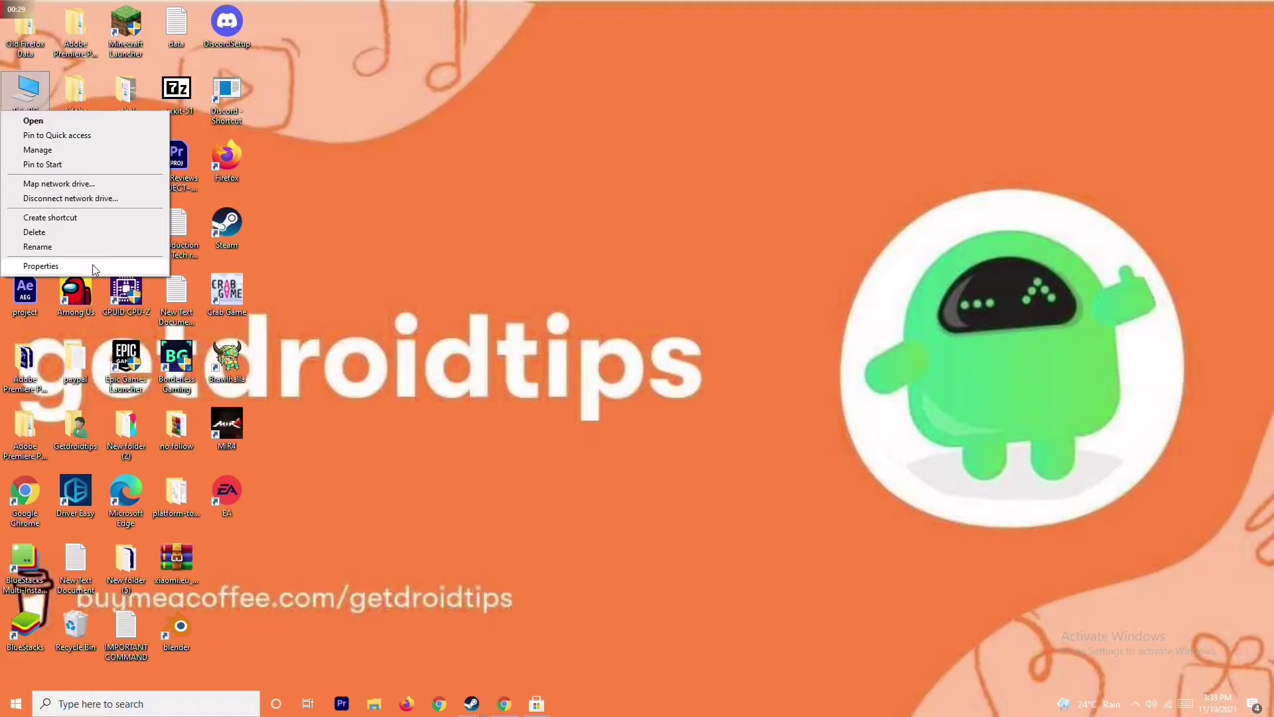
left_click(41, 266)
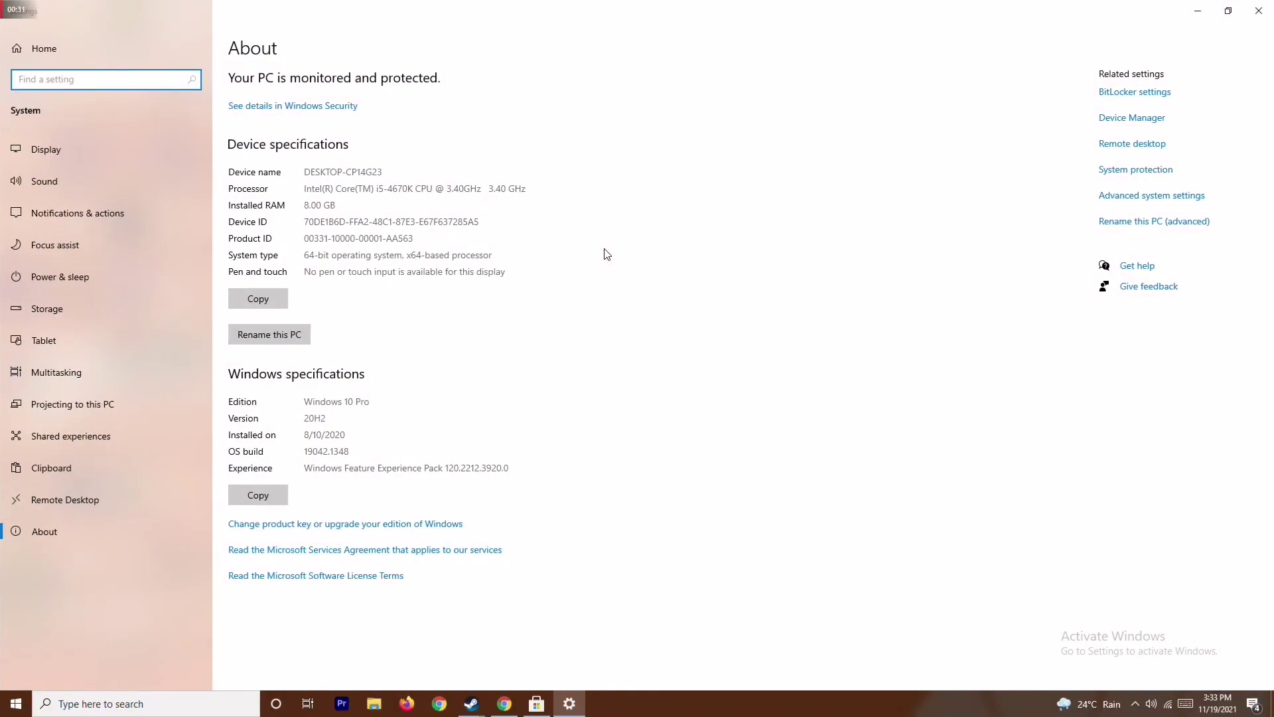
left_click(1136, 119)
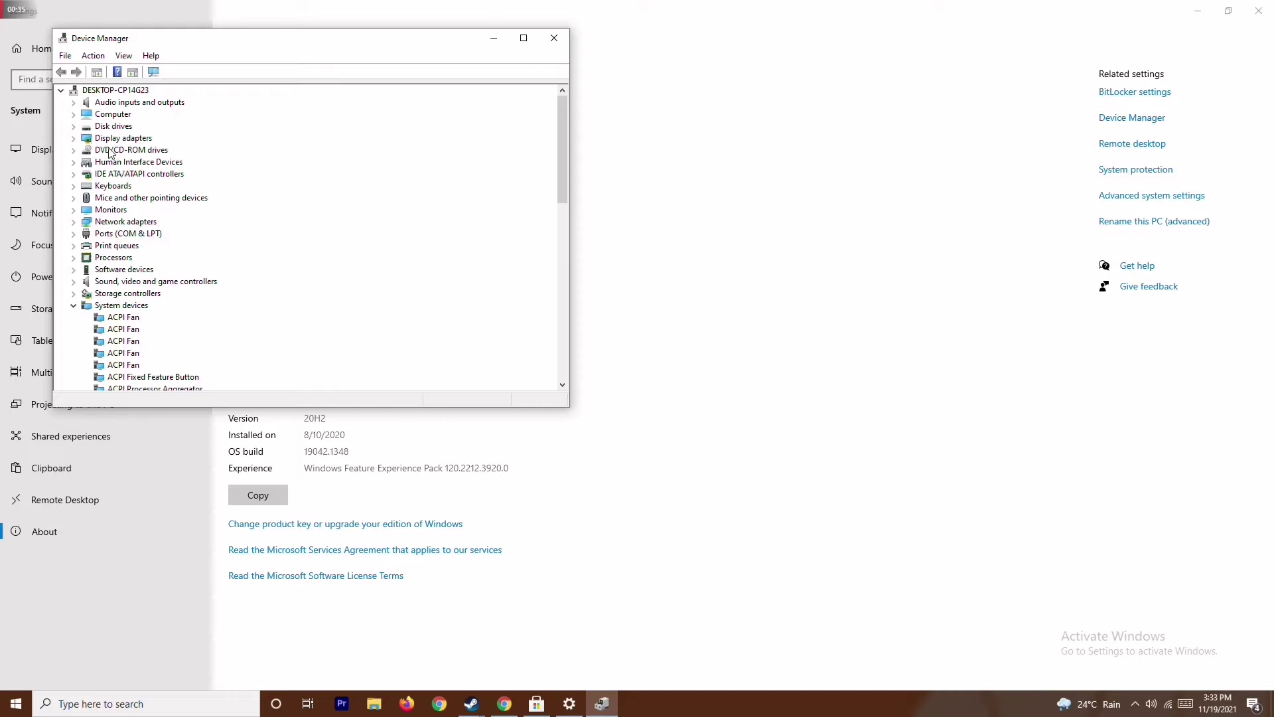
left_click(75, 141)
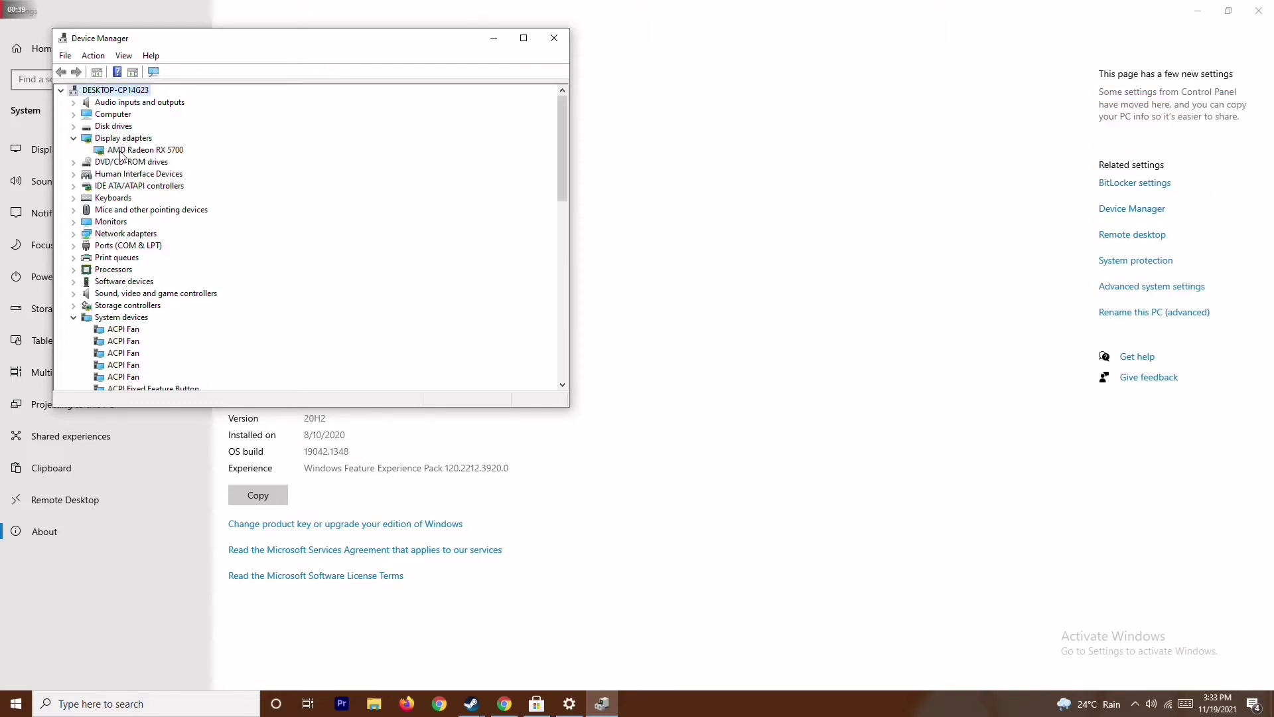
- Search automatically for an AMD Radeon RX 5700 driver, confirm the best is installed, then close Device Manager
right_click(178, 155)
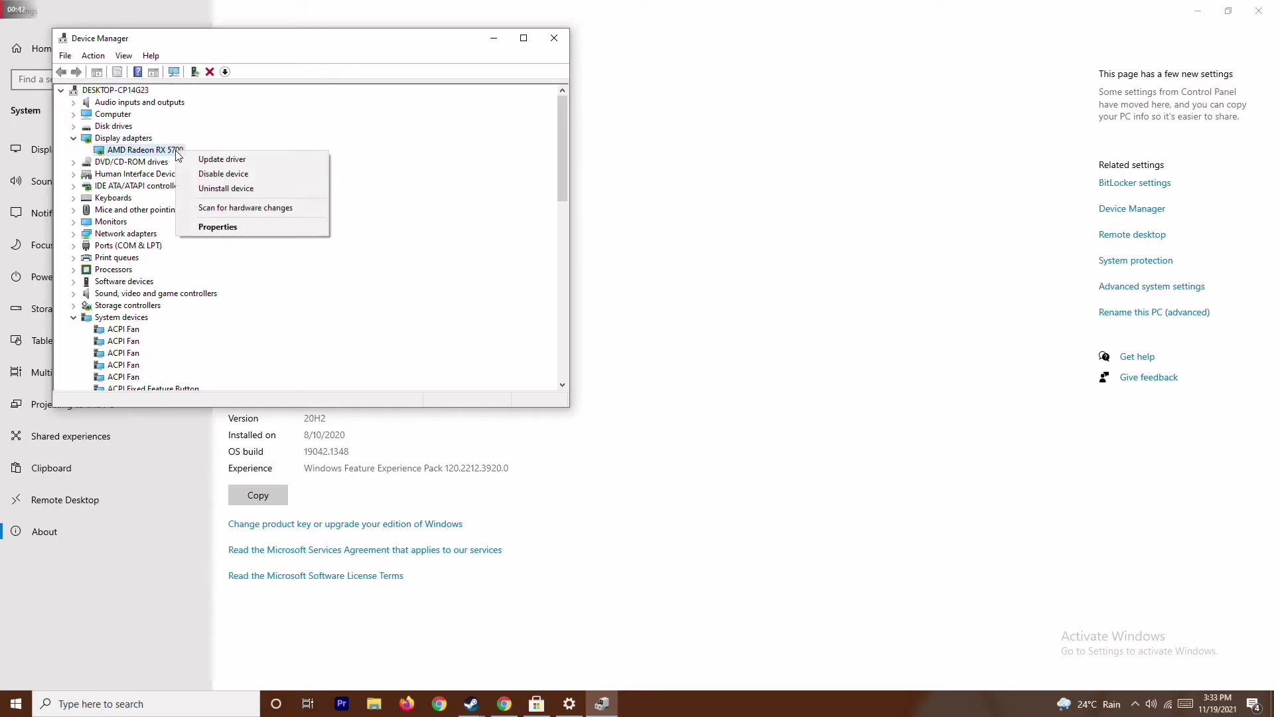
left_click(216, 161)
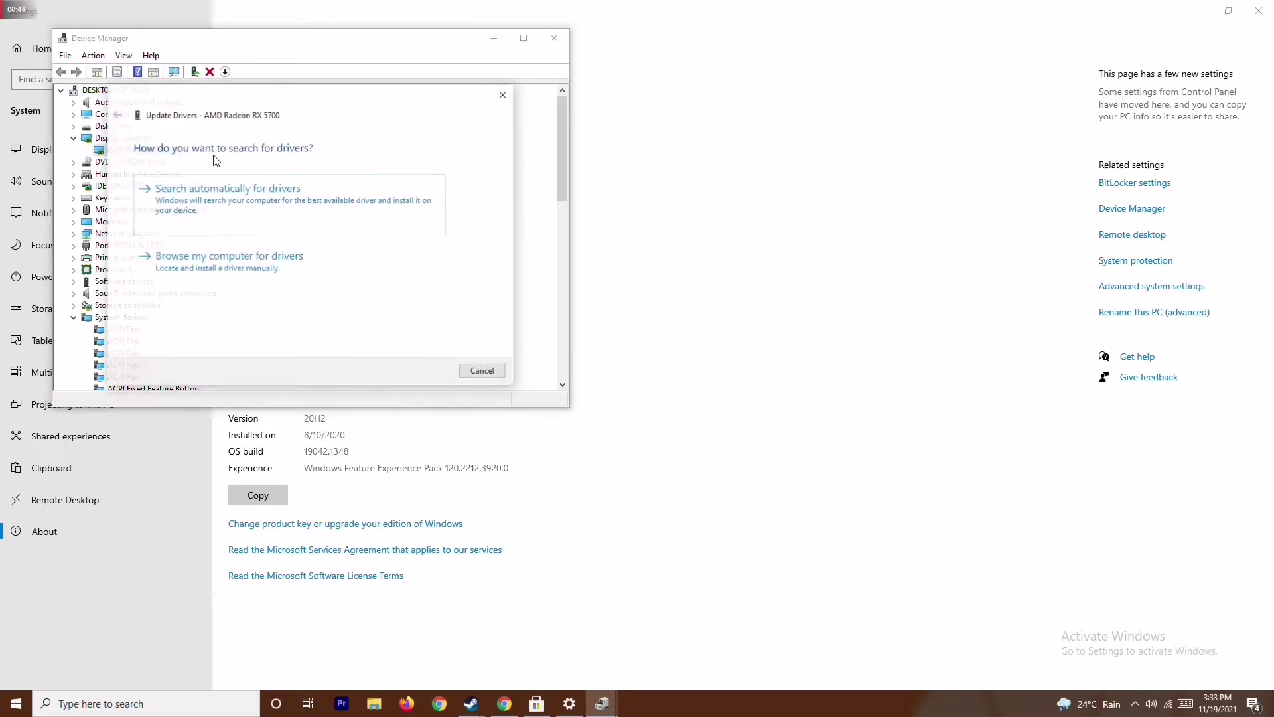
left_click(241, 192)
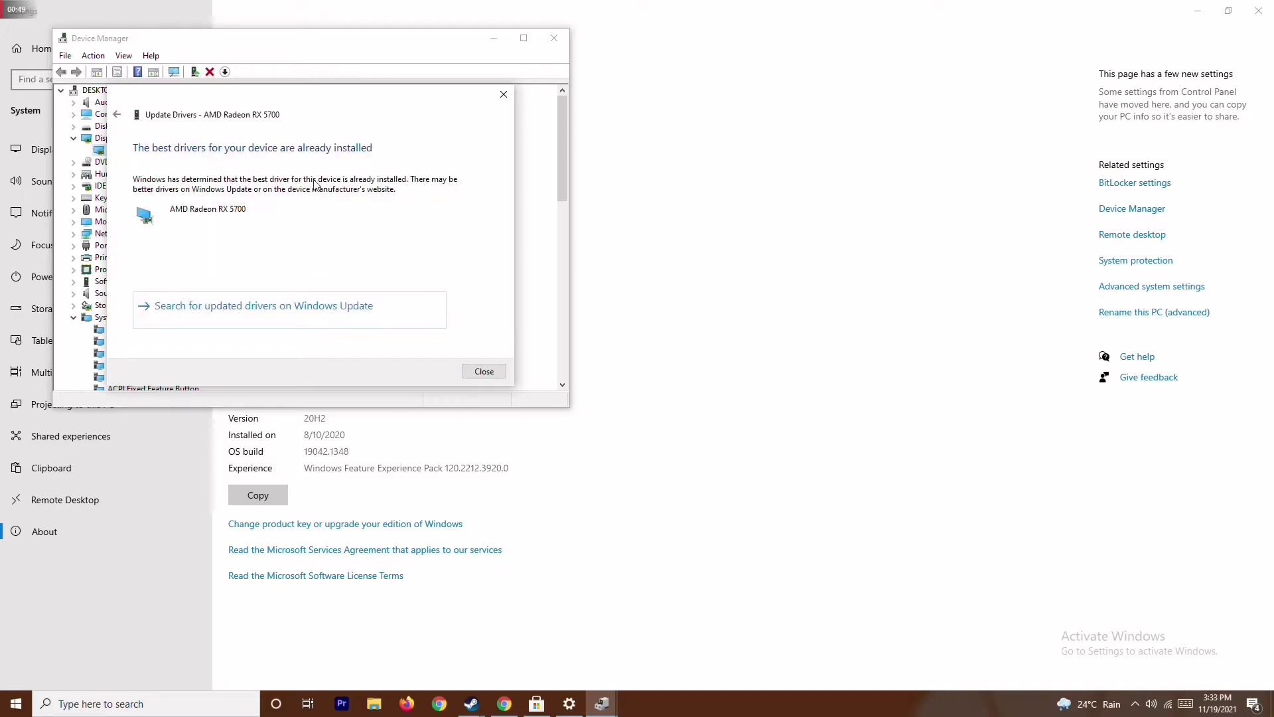
left_click(502, 95)
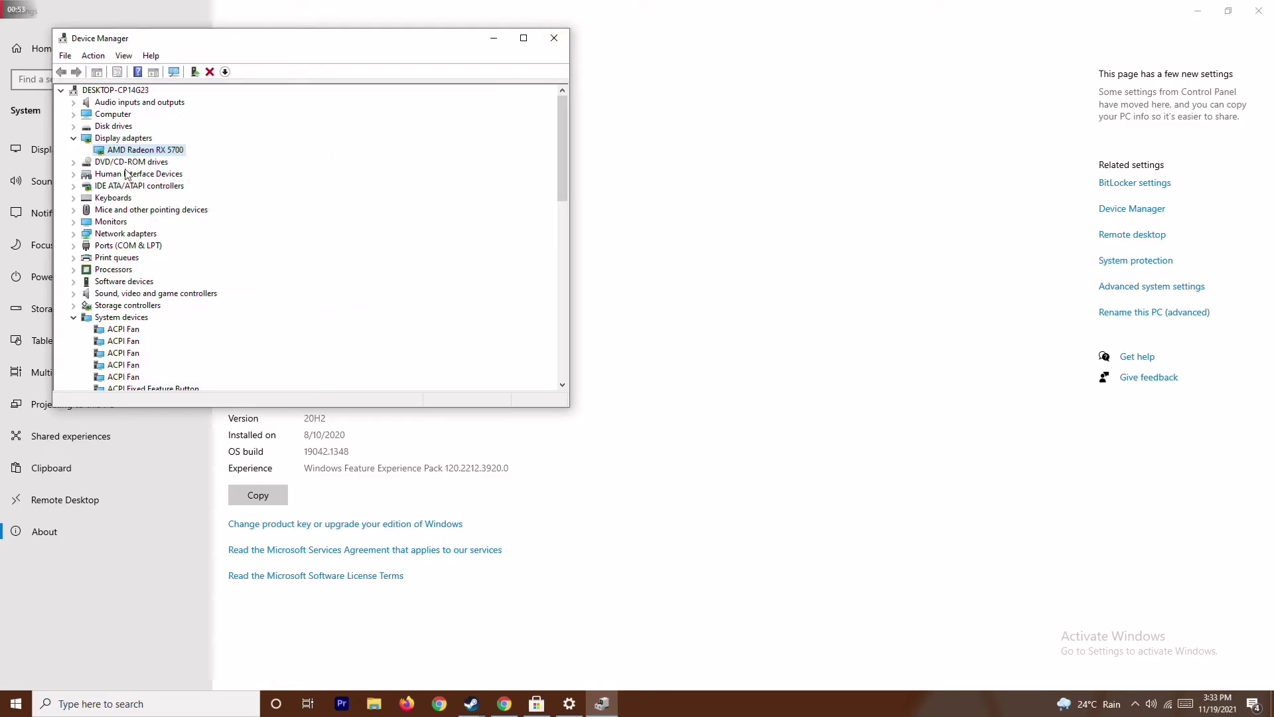
left_click(74, 138)
left_click(73, 305)
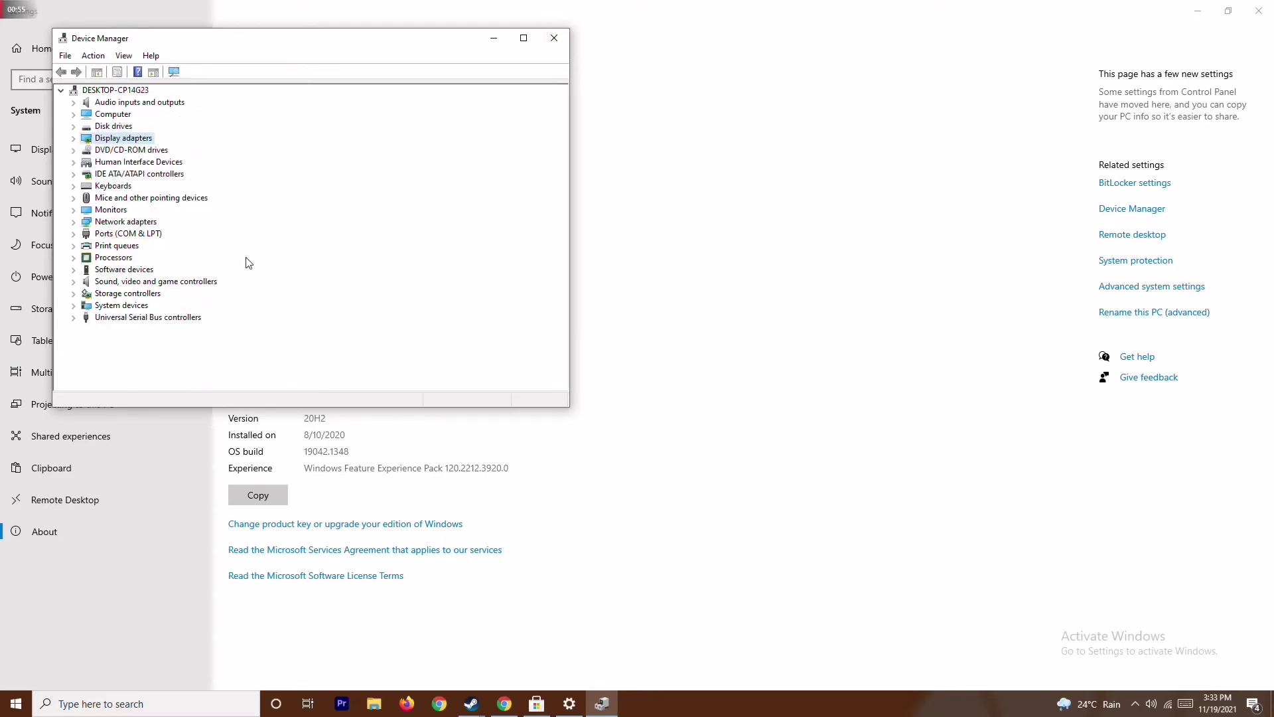
left_click(554, 38)
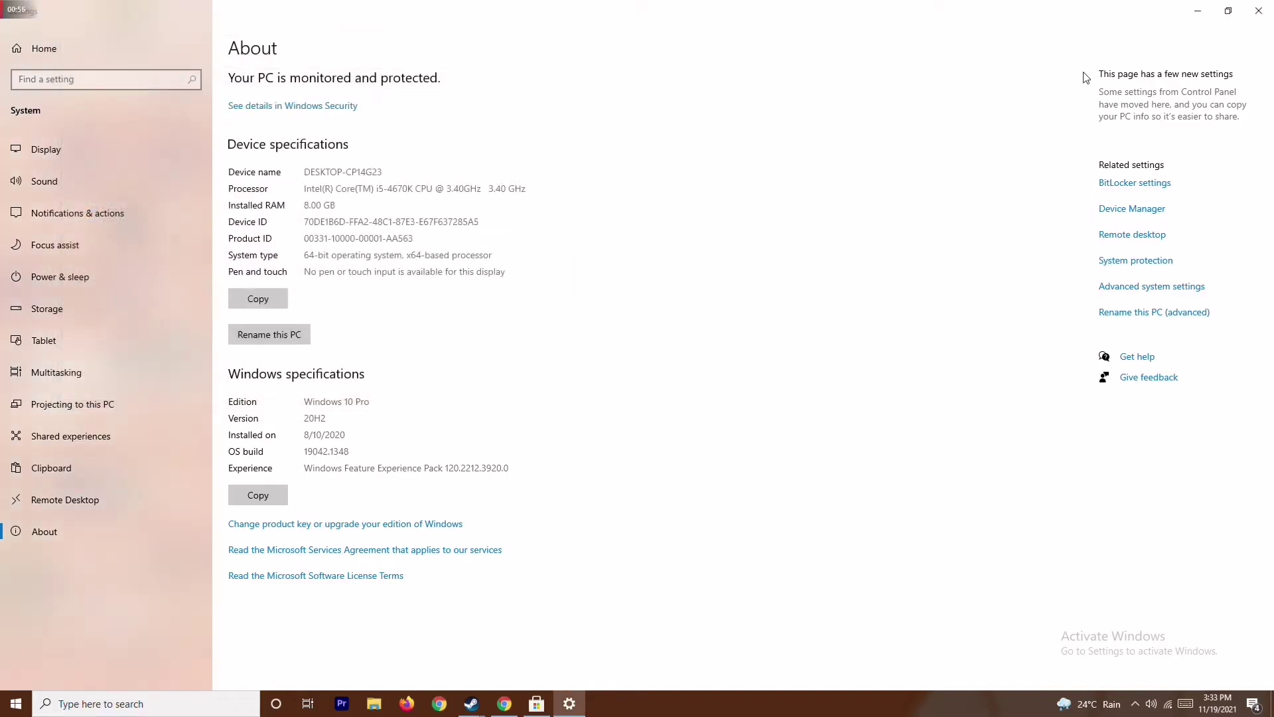
- Open Settings via search and check Windows Update under Update & Security shows up to date
left_click(1259, 11)
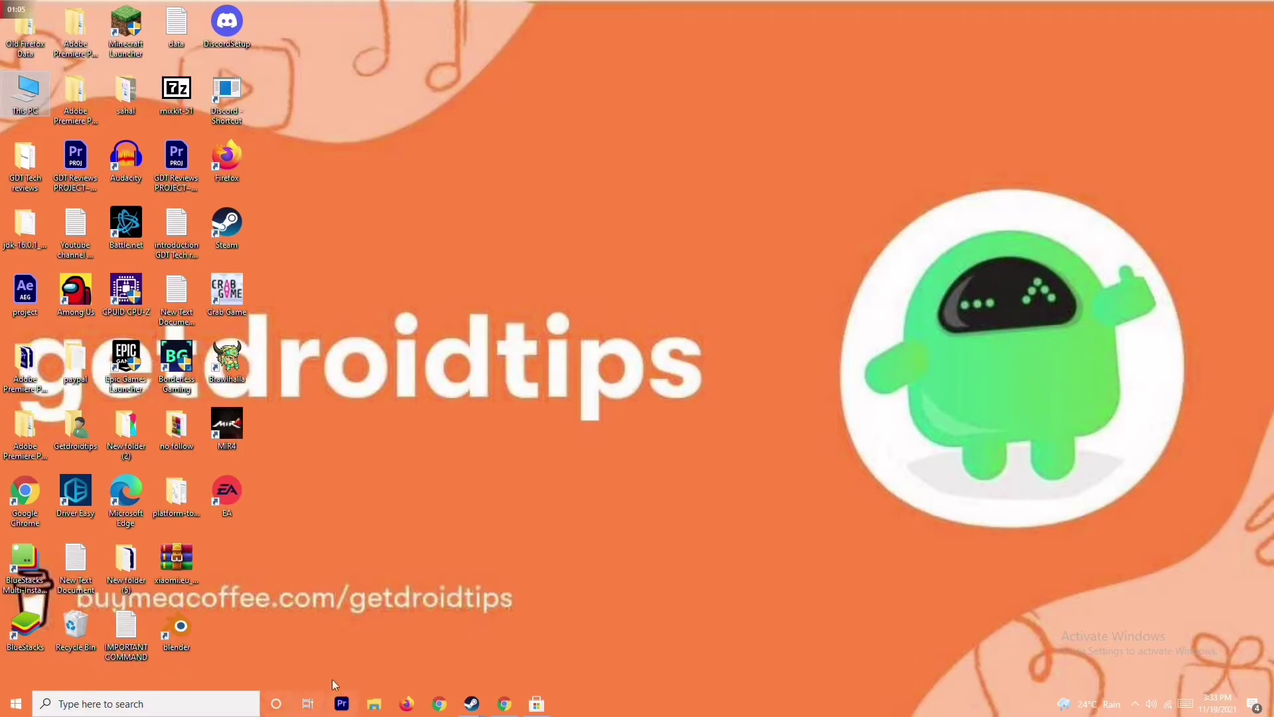
left_click(146, 704)
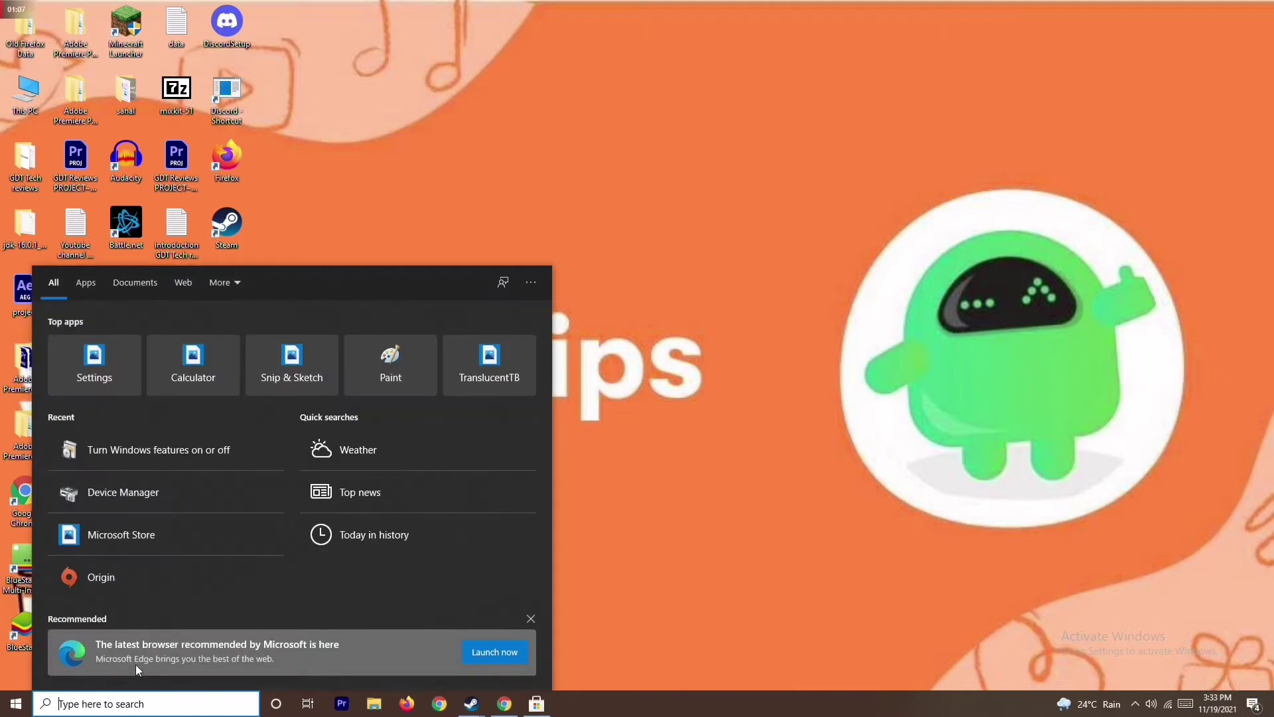
type("sett")
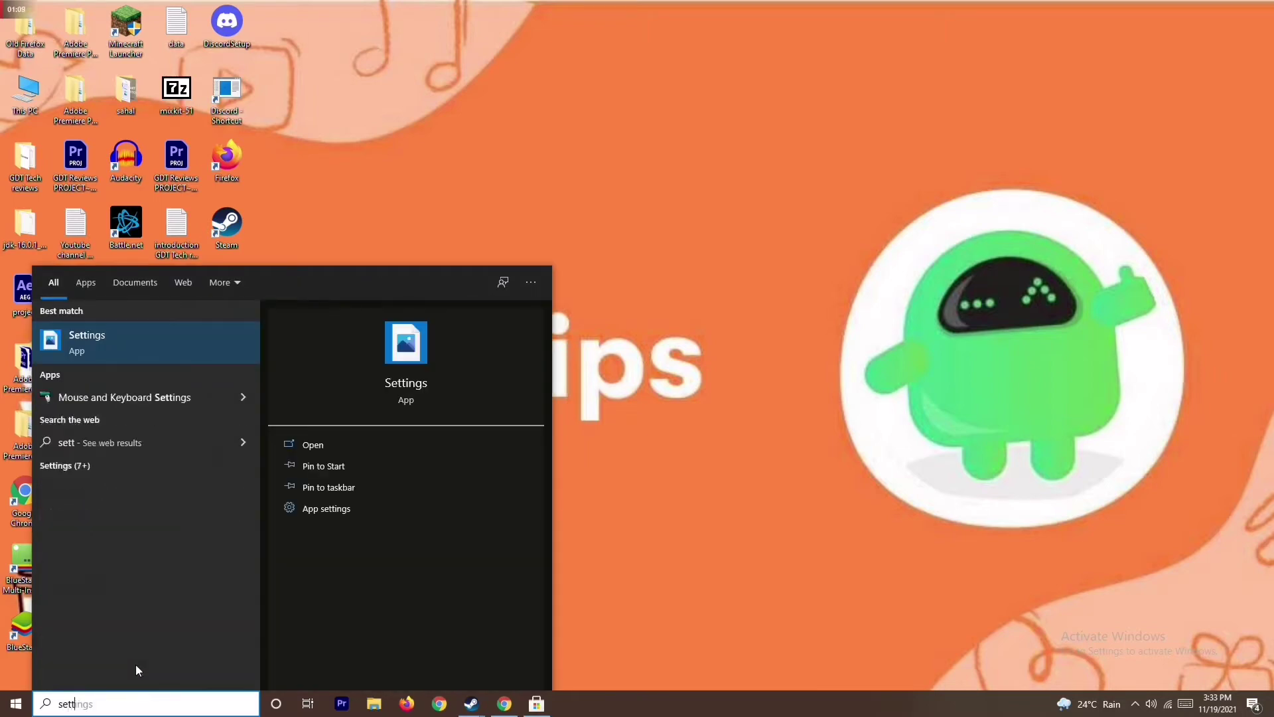
left_click(180, 344)
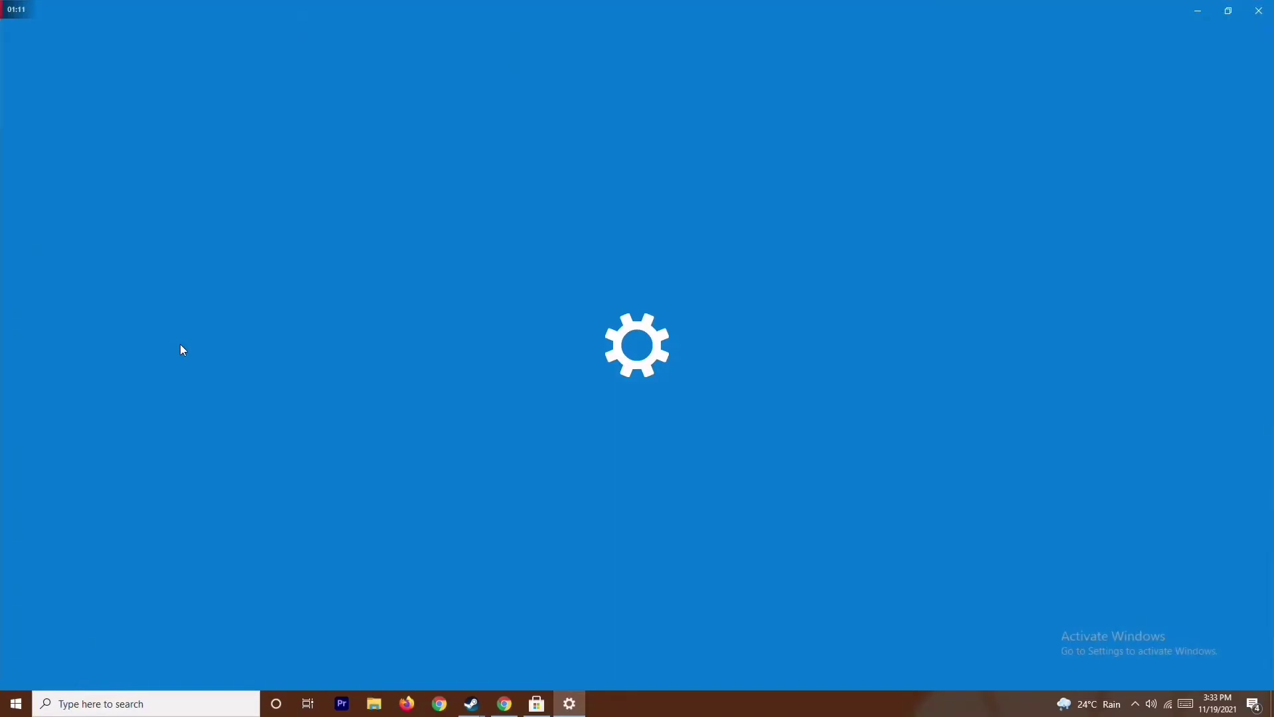
left_click(649, 358)
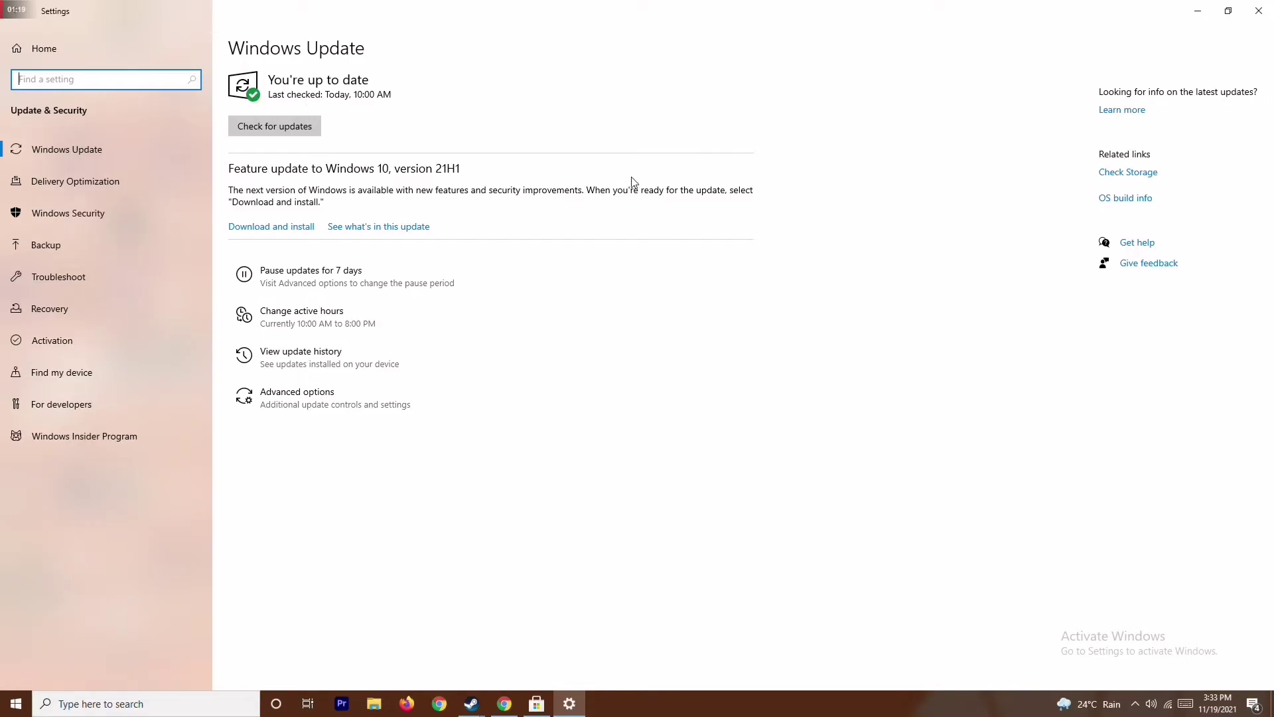
left_click(1258, 11)
- Refresh the desktop, then launch Task Manager from the taskbar menu
right_click(779, 237)
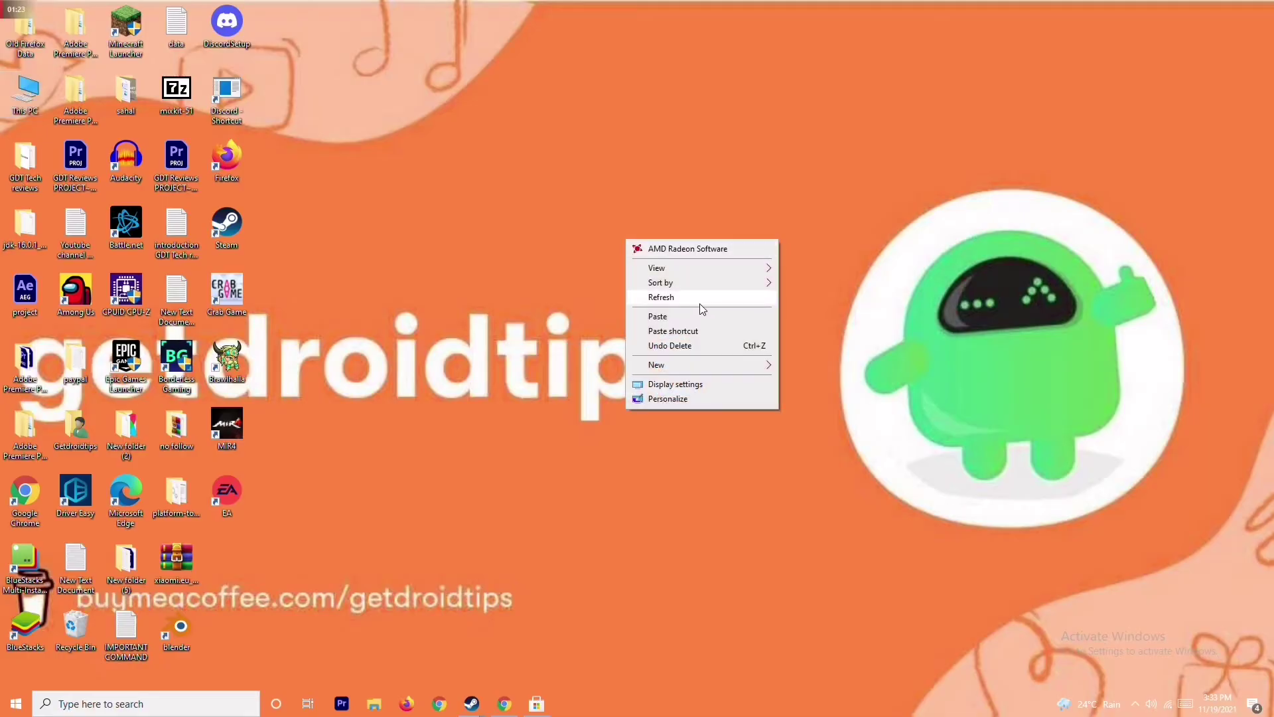
left_click(700, 304)
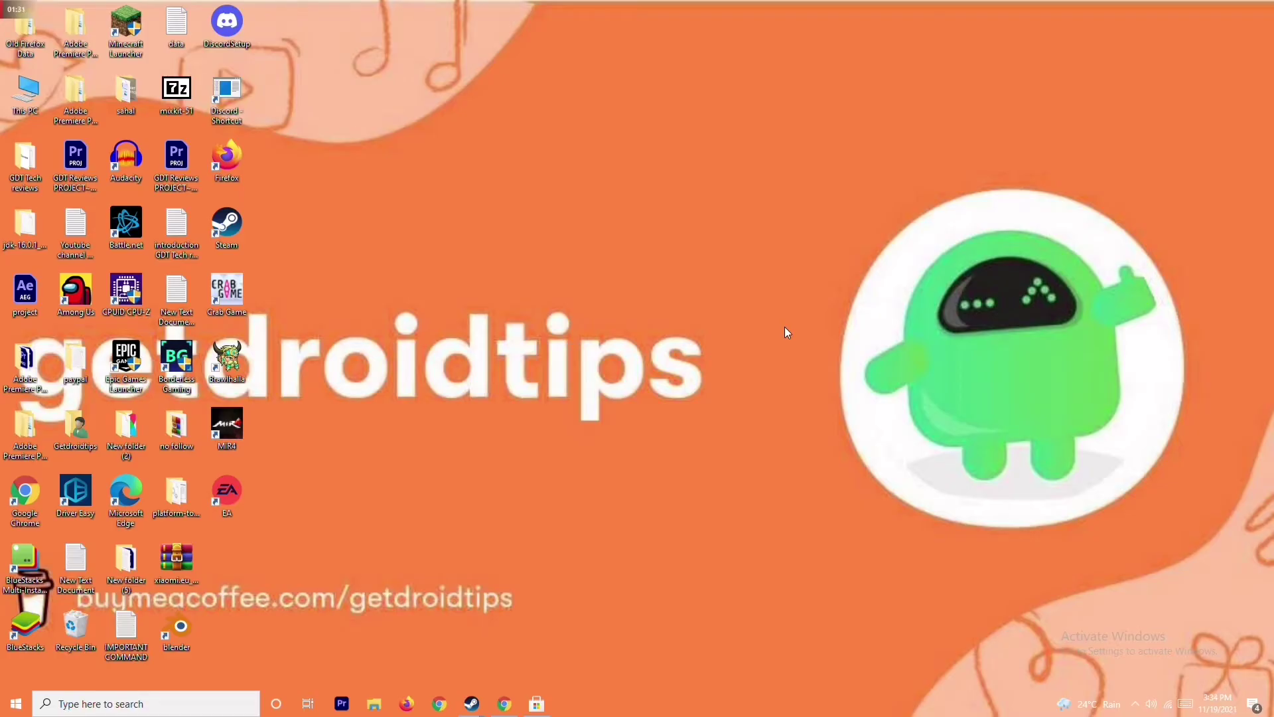
right_click(672, 702)
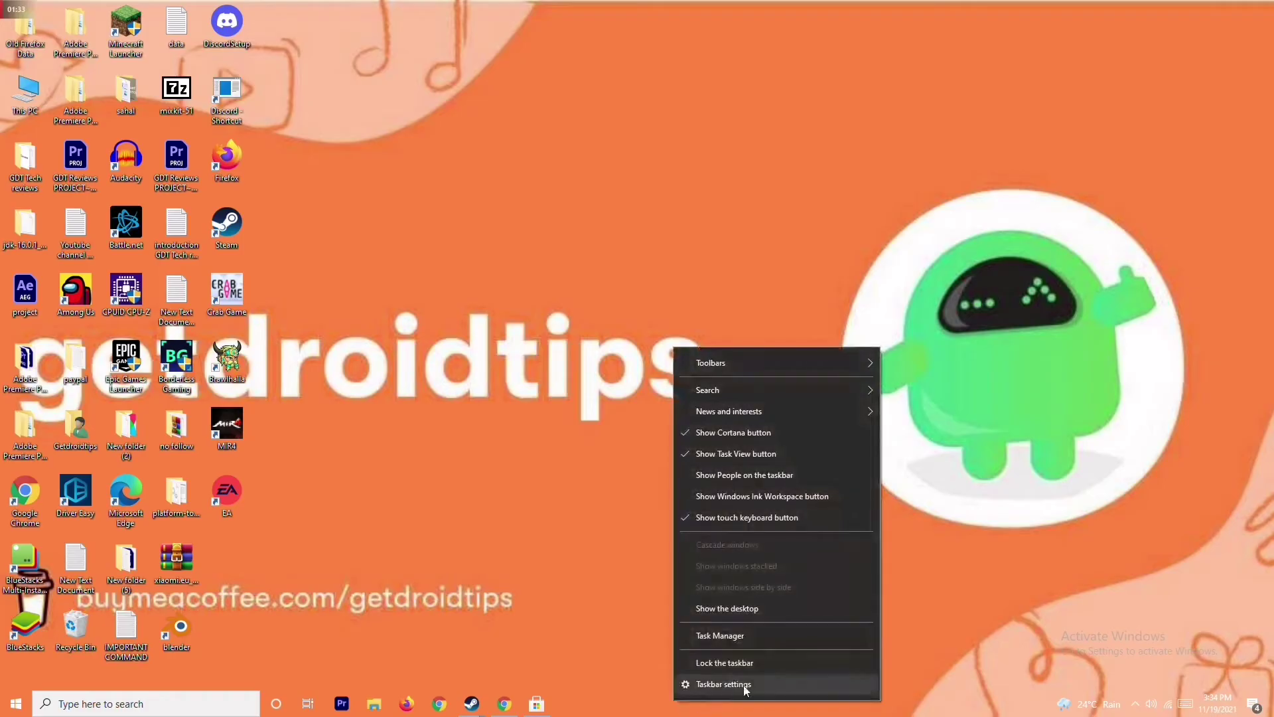
left_click(758, 637)
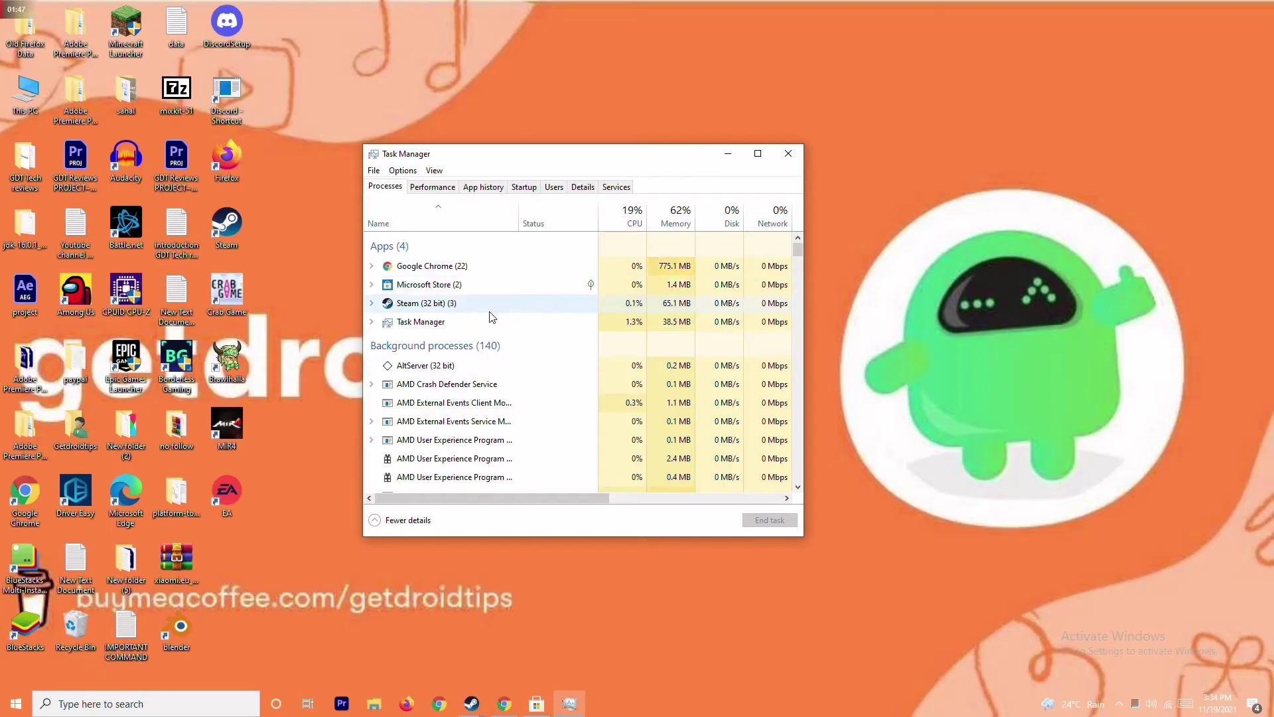
- End the Microsoft Store task in Processes and close Task Manager
left_click(494, 284)
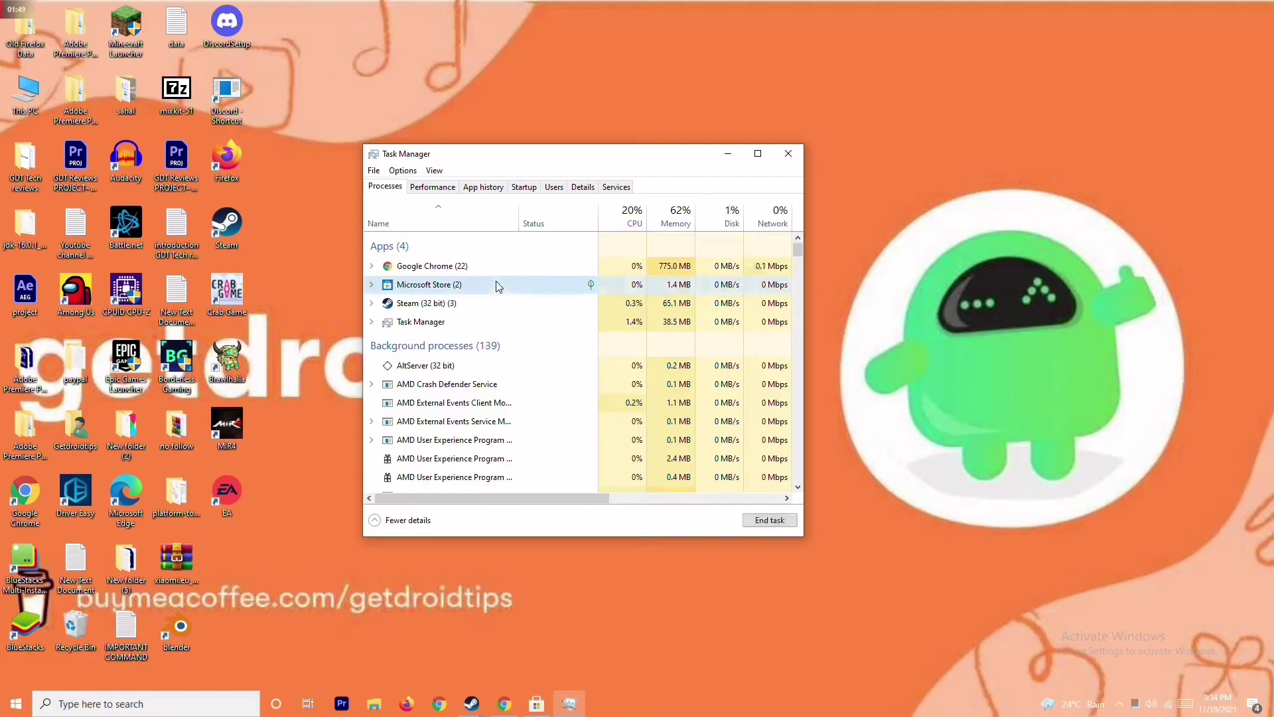
right_click(542, 288)
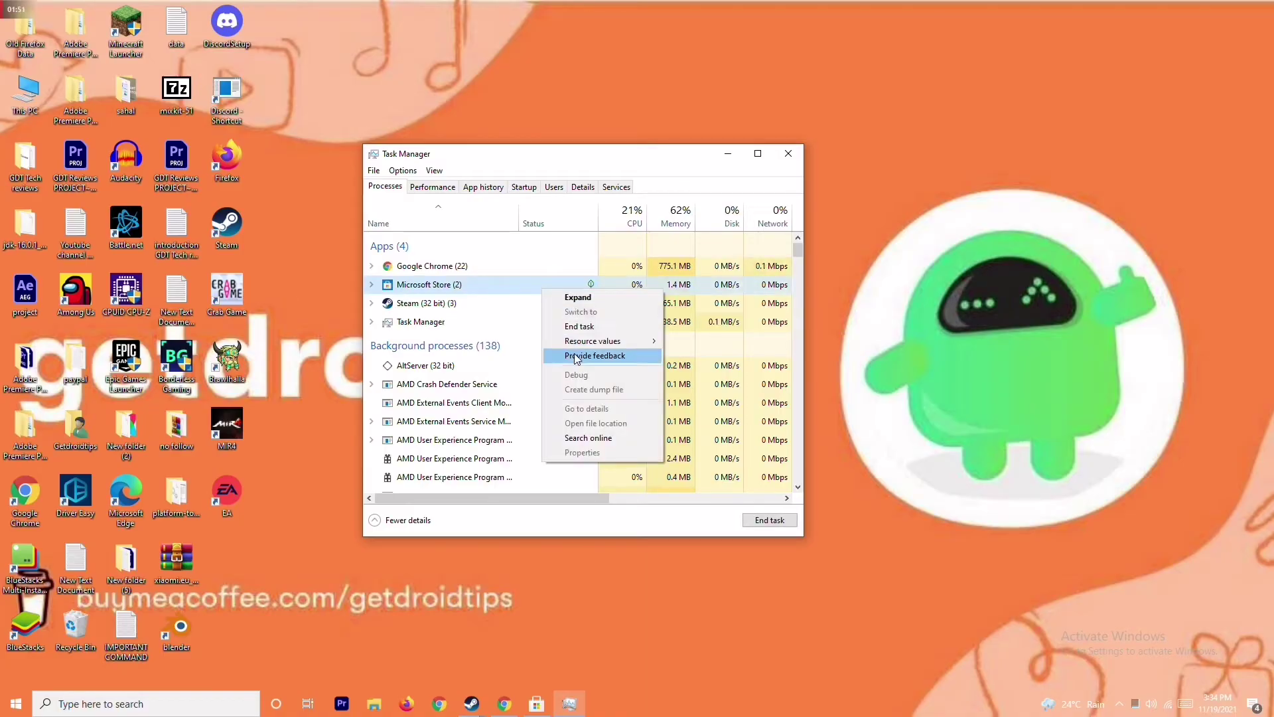
left_click(586, 327)
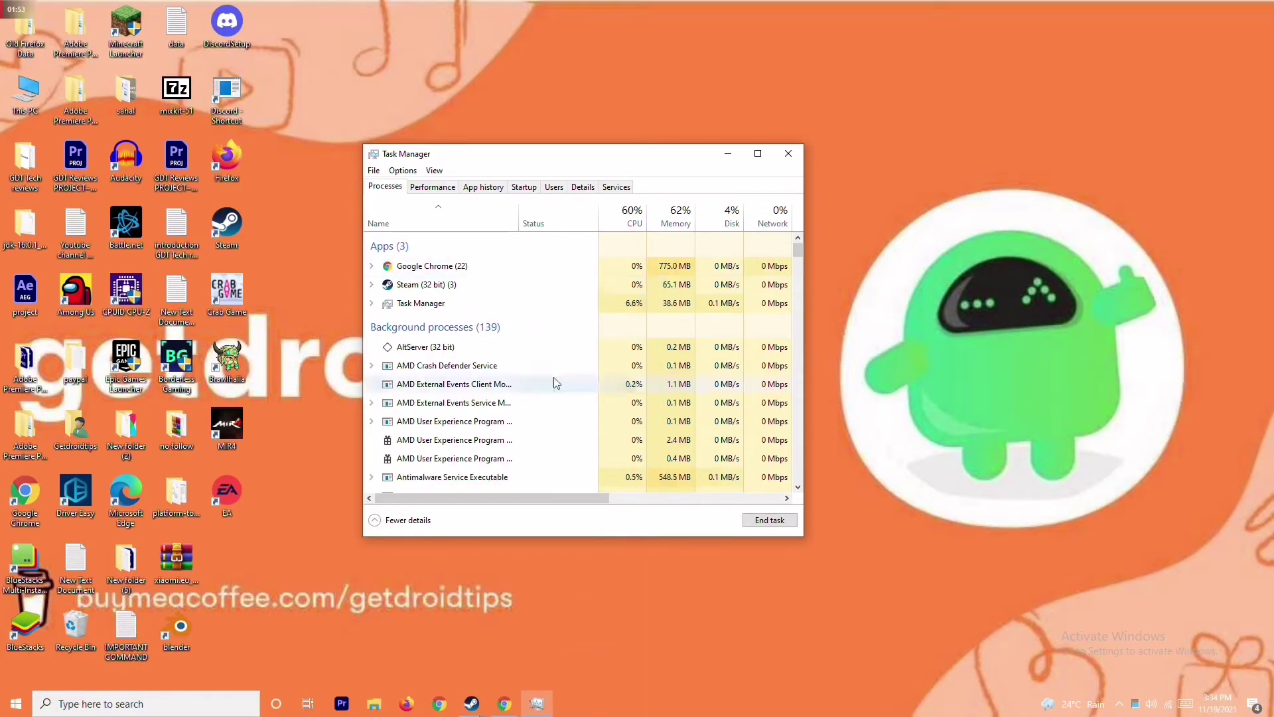
left_click(791, 154)
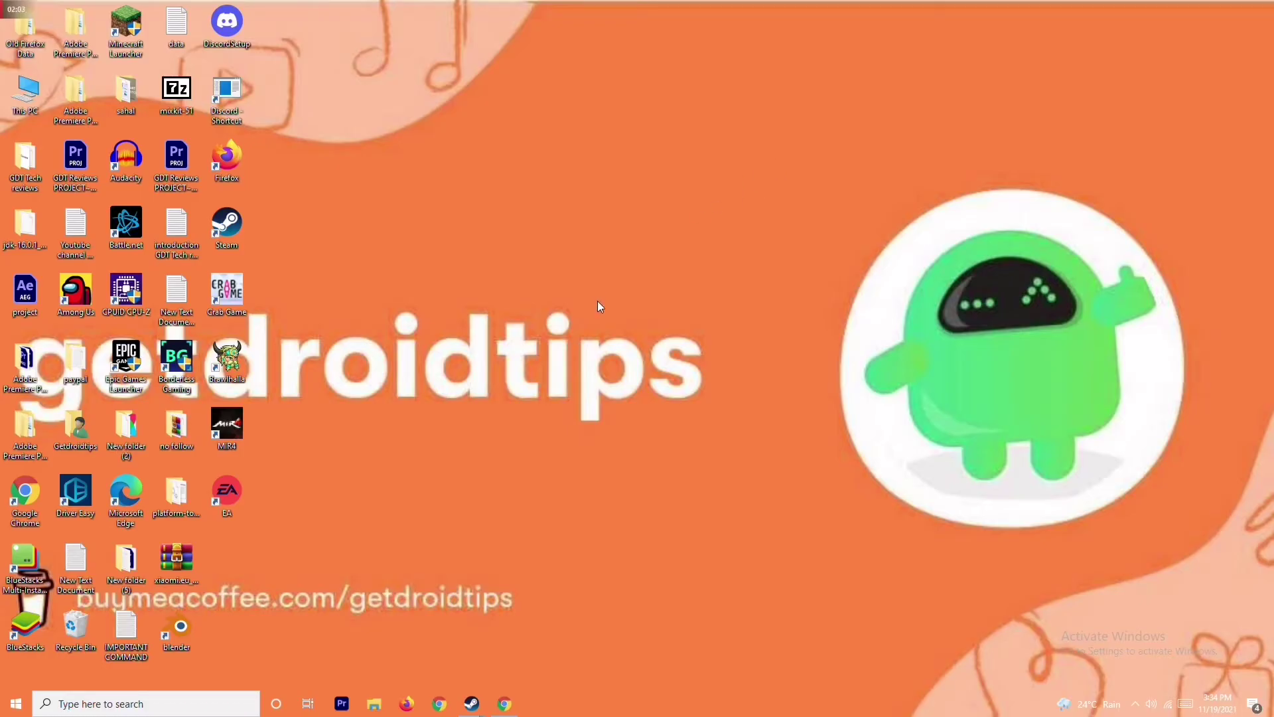
- View the Crab Game shortcut's Properties, showing its Steam URL on the Web Document tab
right_click(233, 309)
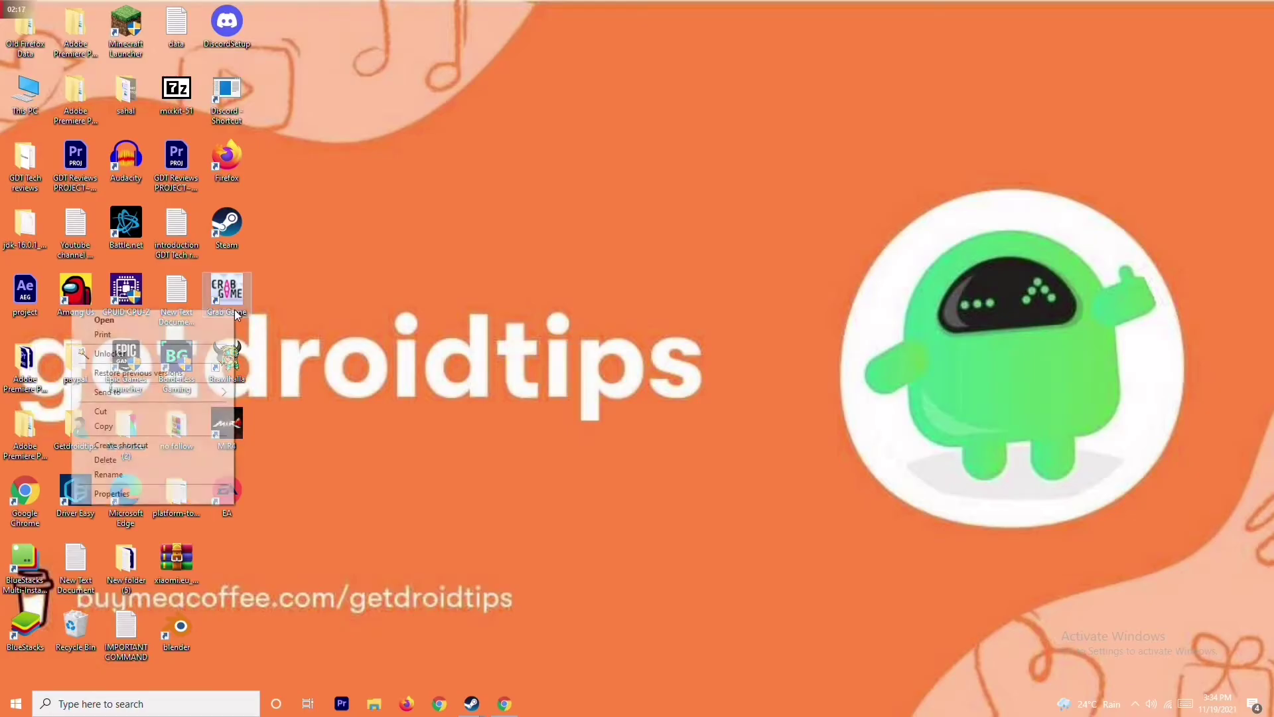
left_click(309, 295)
right_click(237, 296)
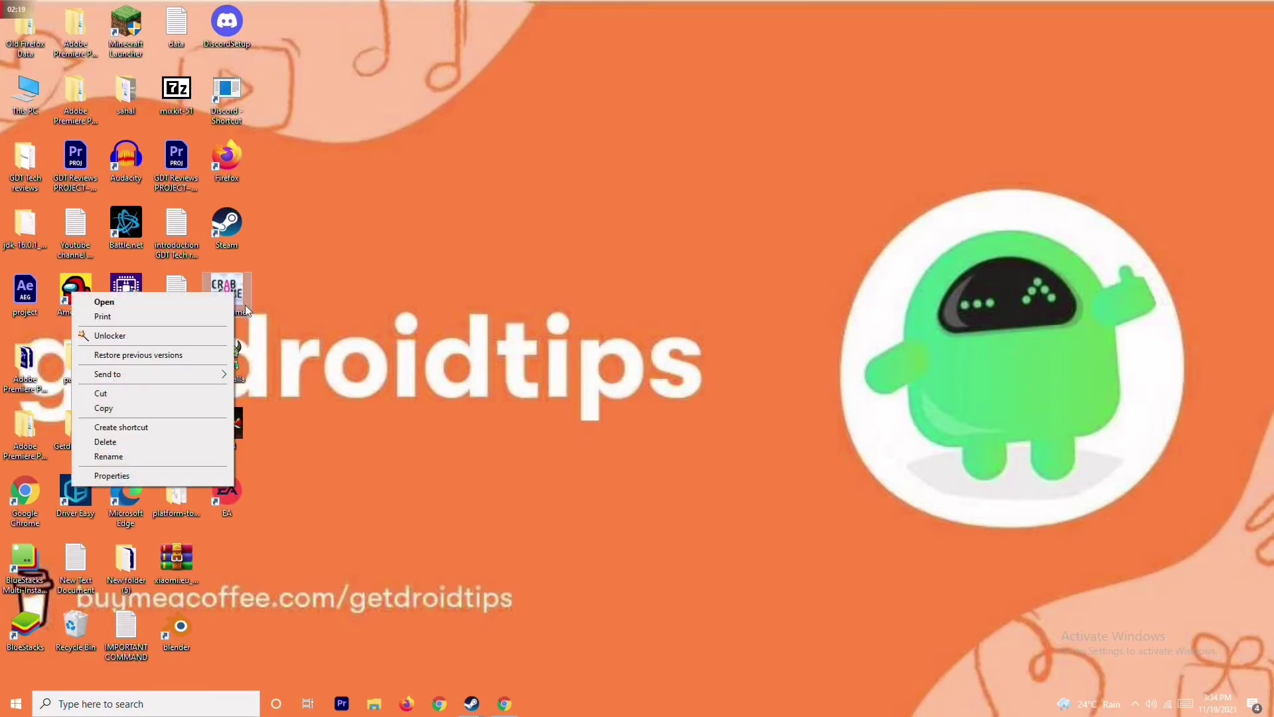
left_click(262, 312)
right_click(226, 309)
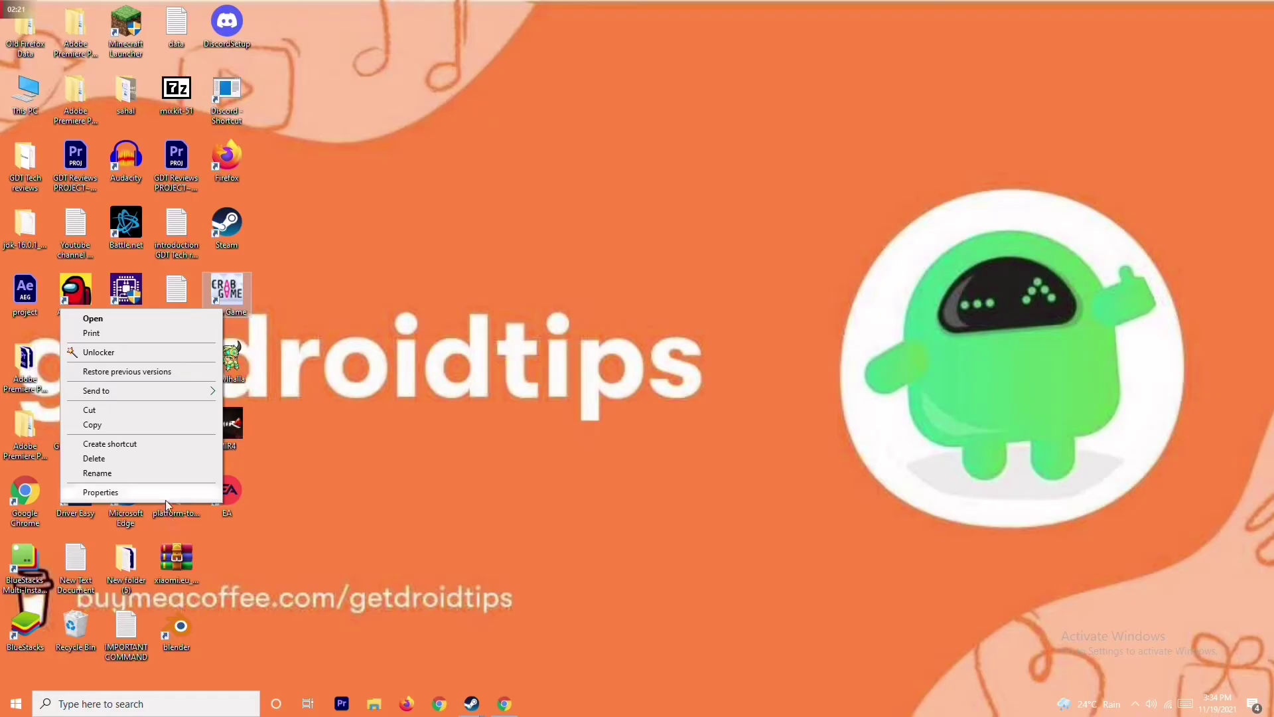
left_click(166, 495)
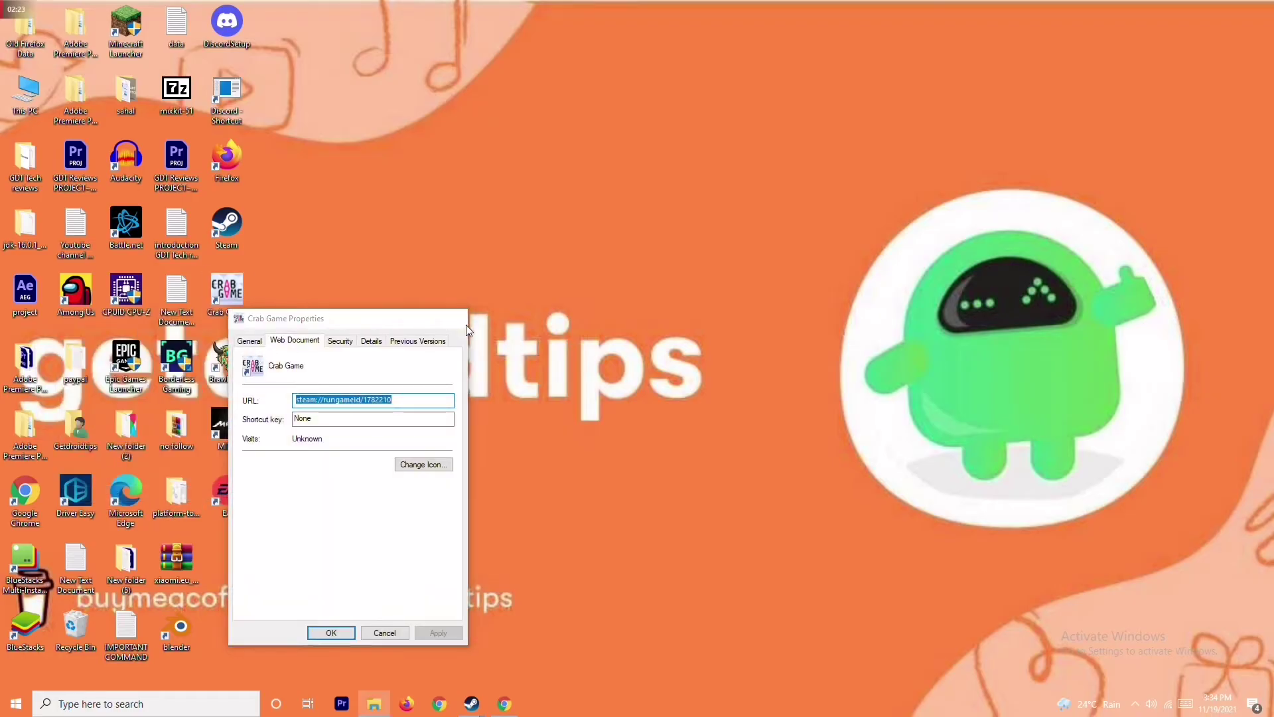
left_click(466, 325)
- Browse Crab Game's local files from its Steam properties to open the install folder
mouse_move(472, 709)
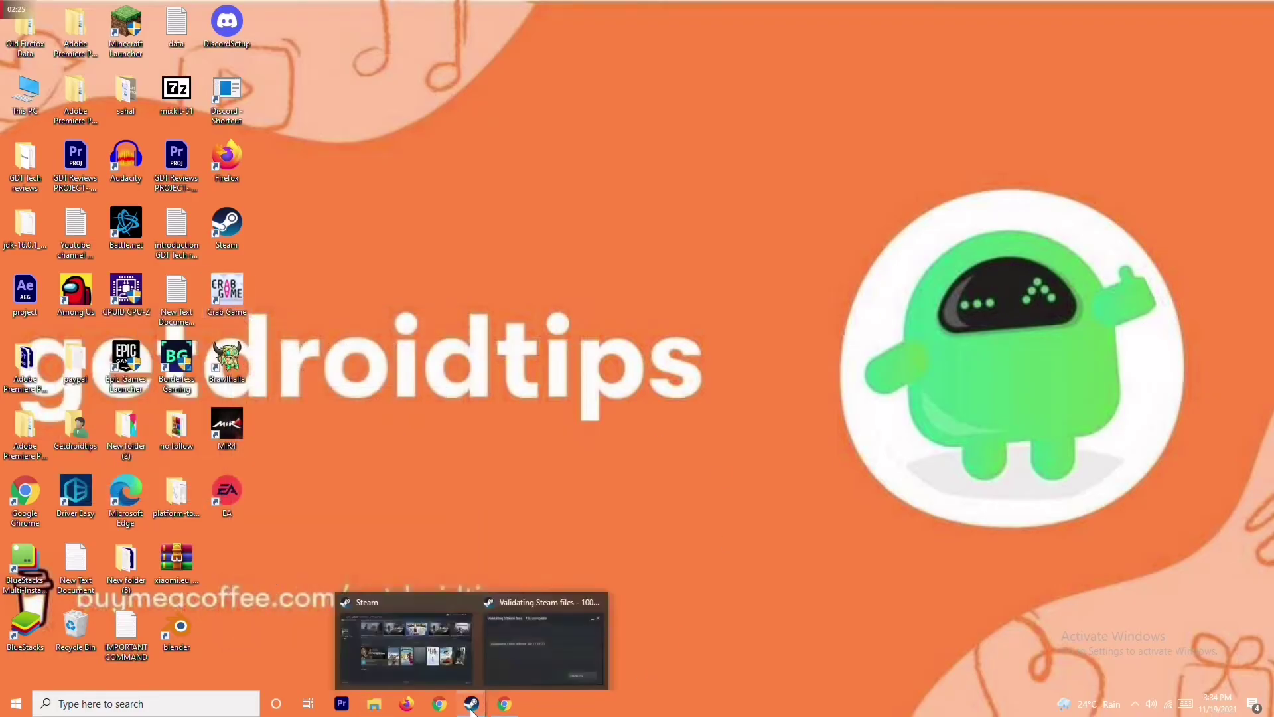
left_click(441, 633)
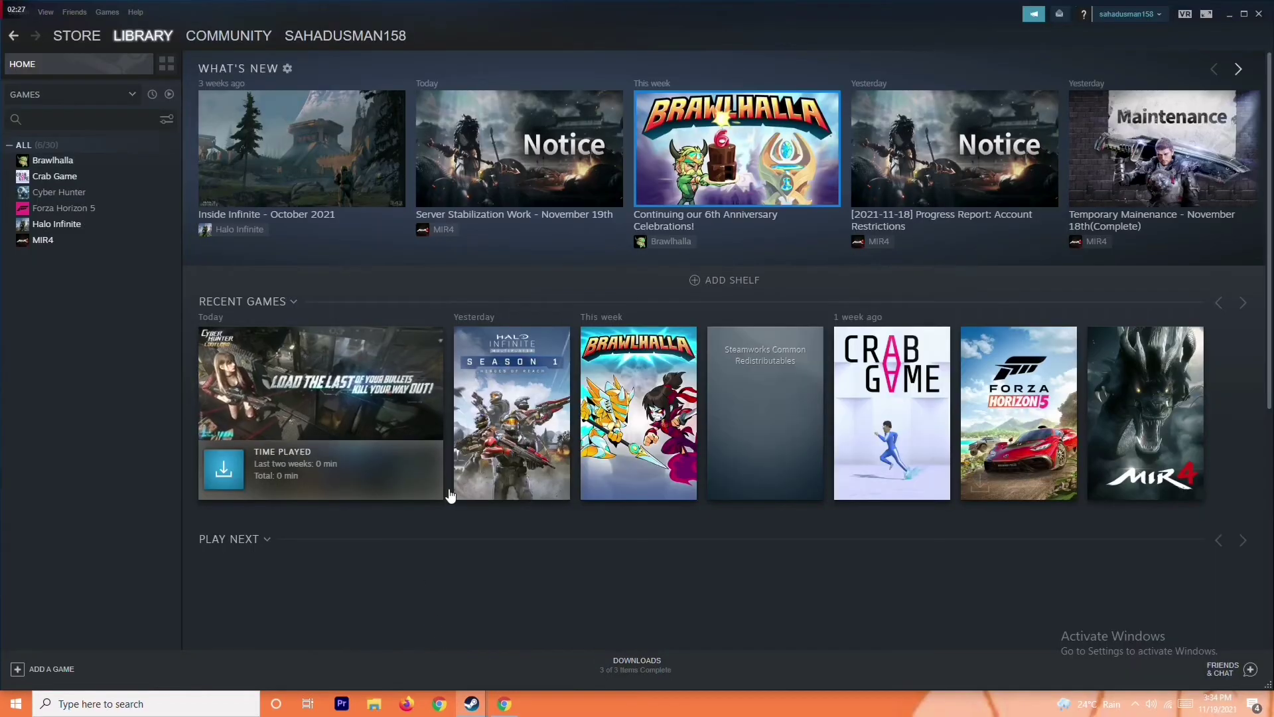
right_click(123, 175)
left_click(166, 255)
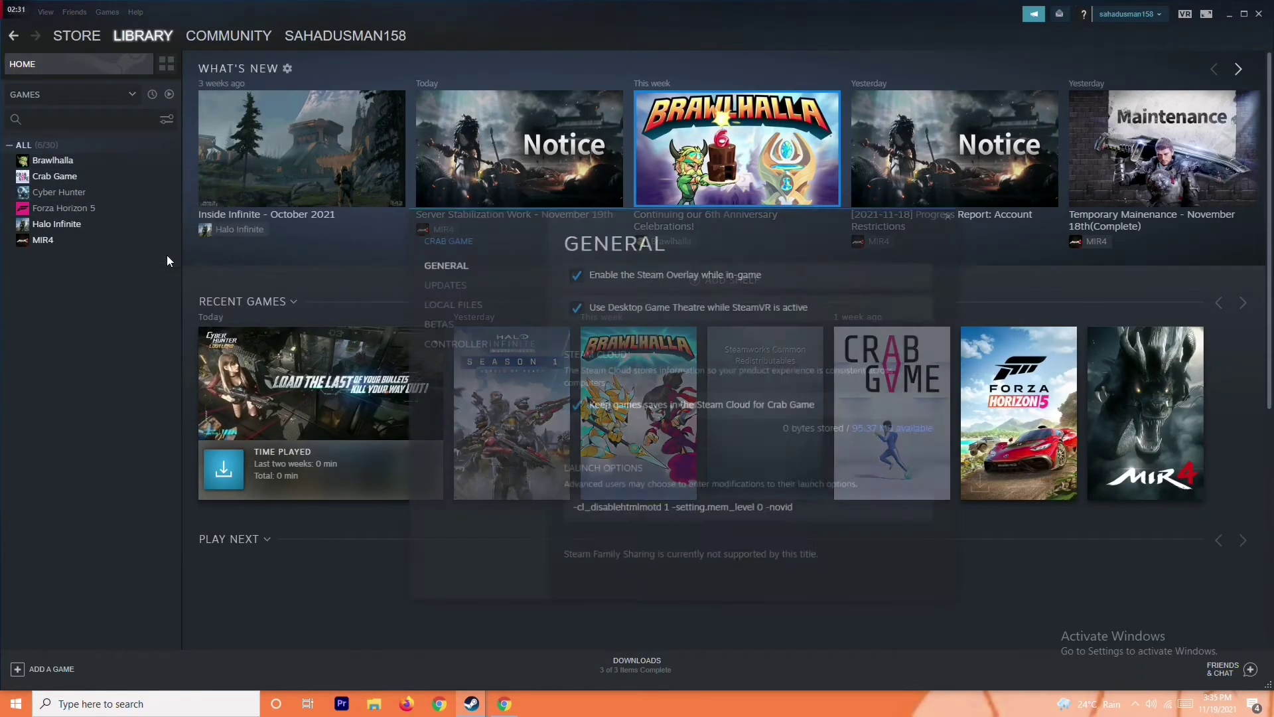
left_click(480, 302)
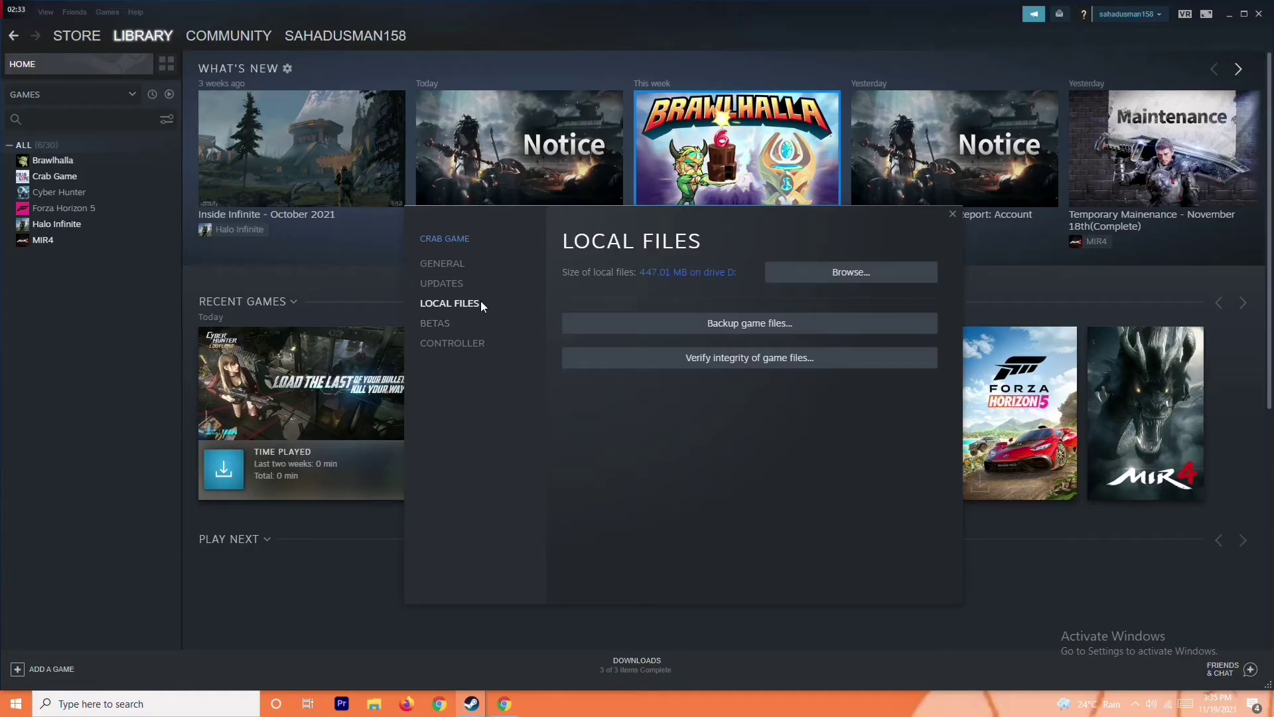
left_click(848, 273)
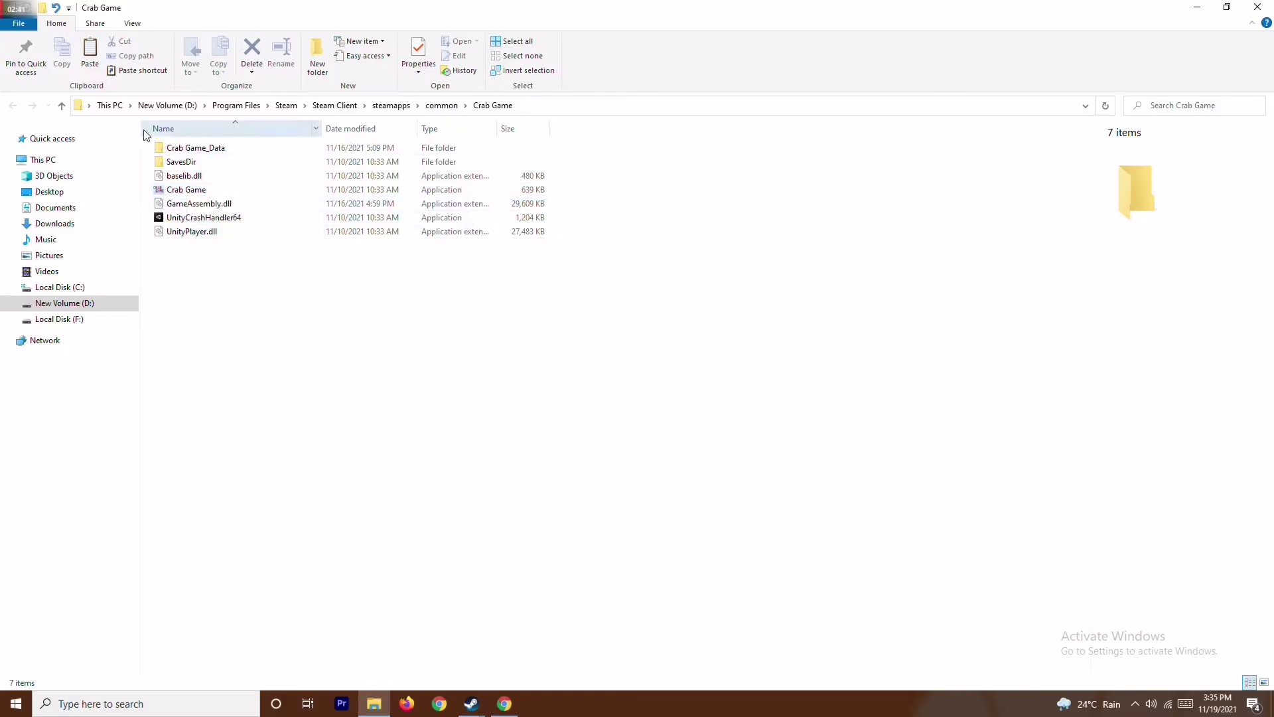
- Inspect the Crab Game program's context menu, then close the install folder window
left_click(202, 191)
right_click(205, 192)
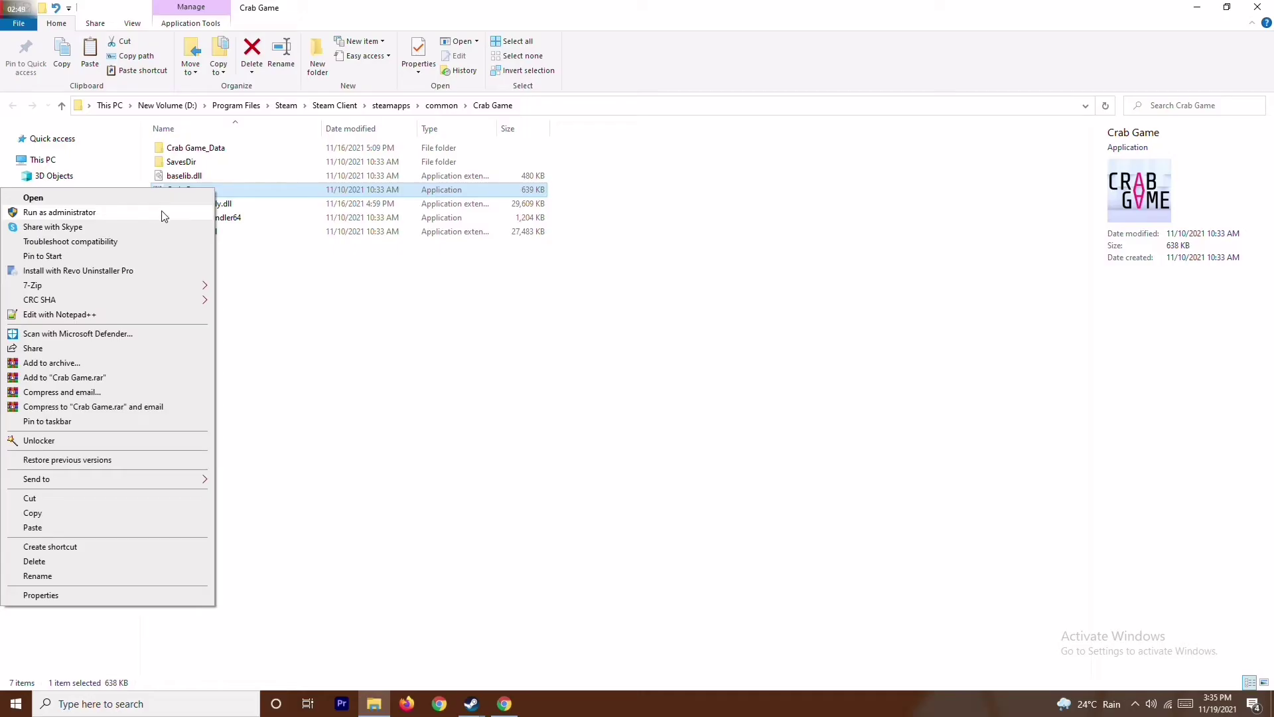
left_click(415, 320)
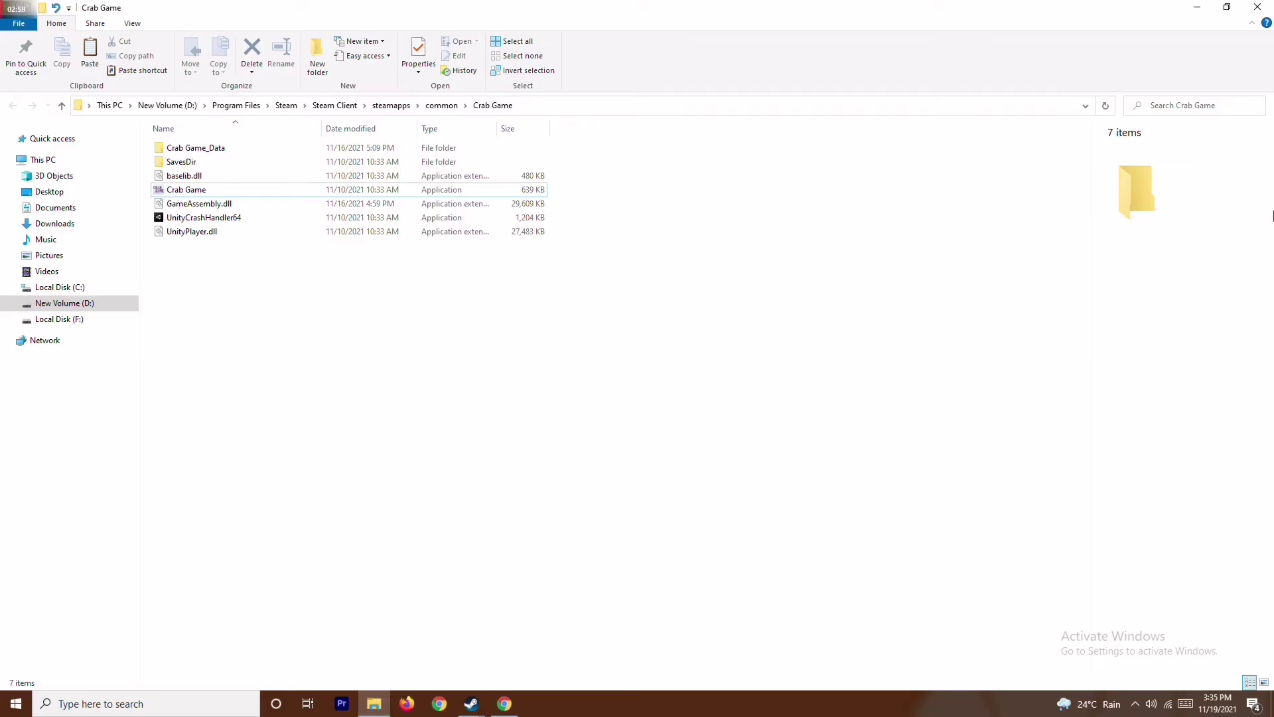
left_click(1260, 6)
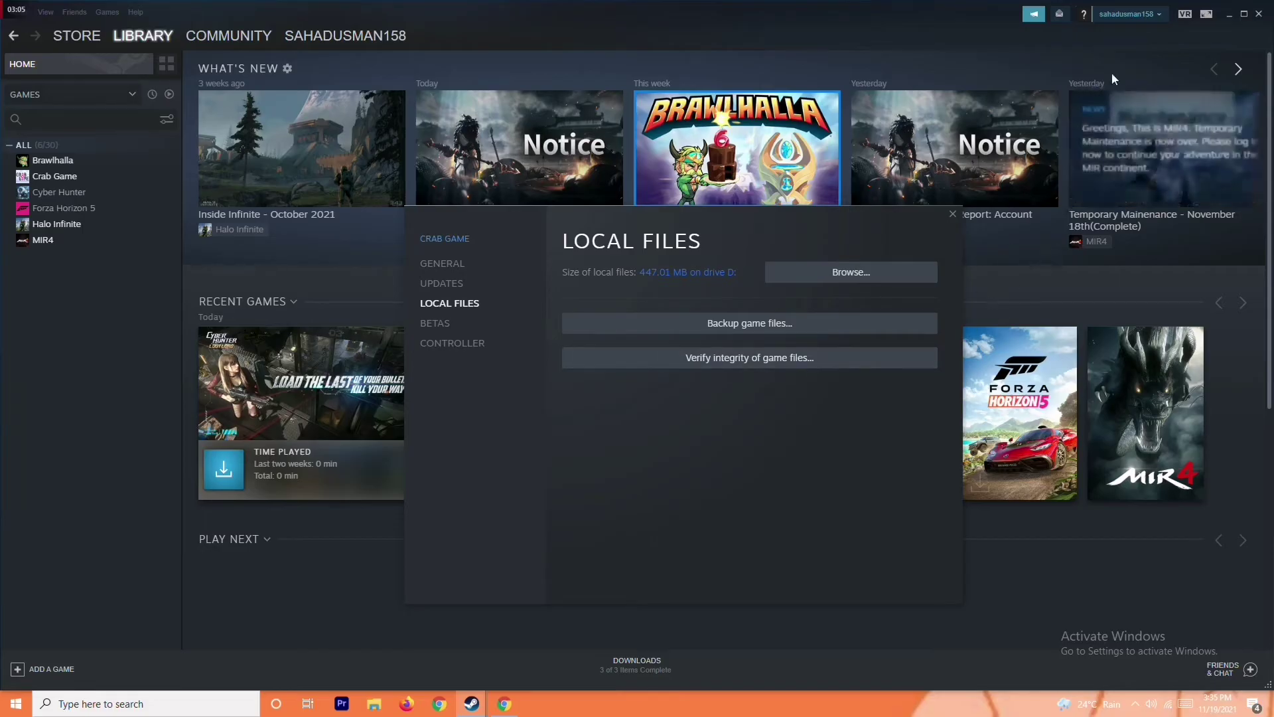
- Minimize Steam, close Crab Game's Properties, and open the taskbar search pane
left_click(1229, 14)
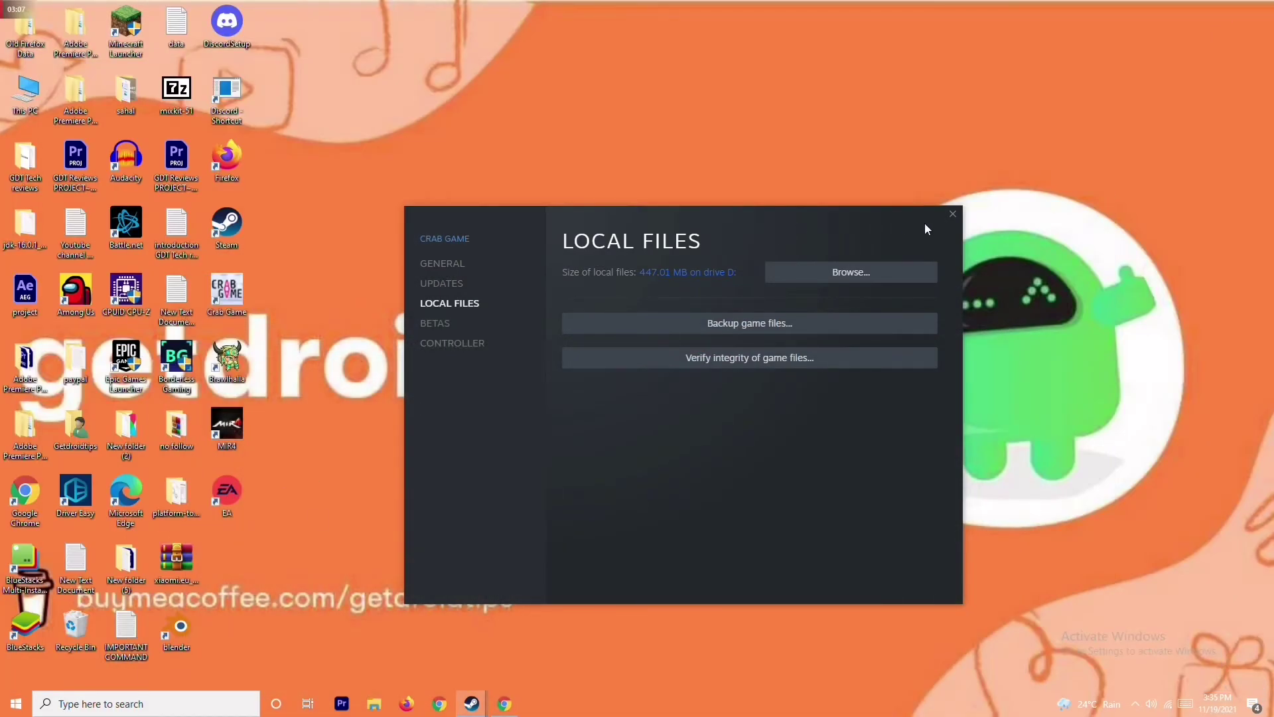
left_click(951, 214)
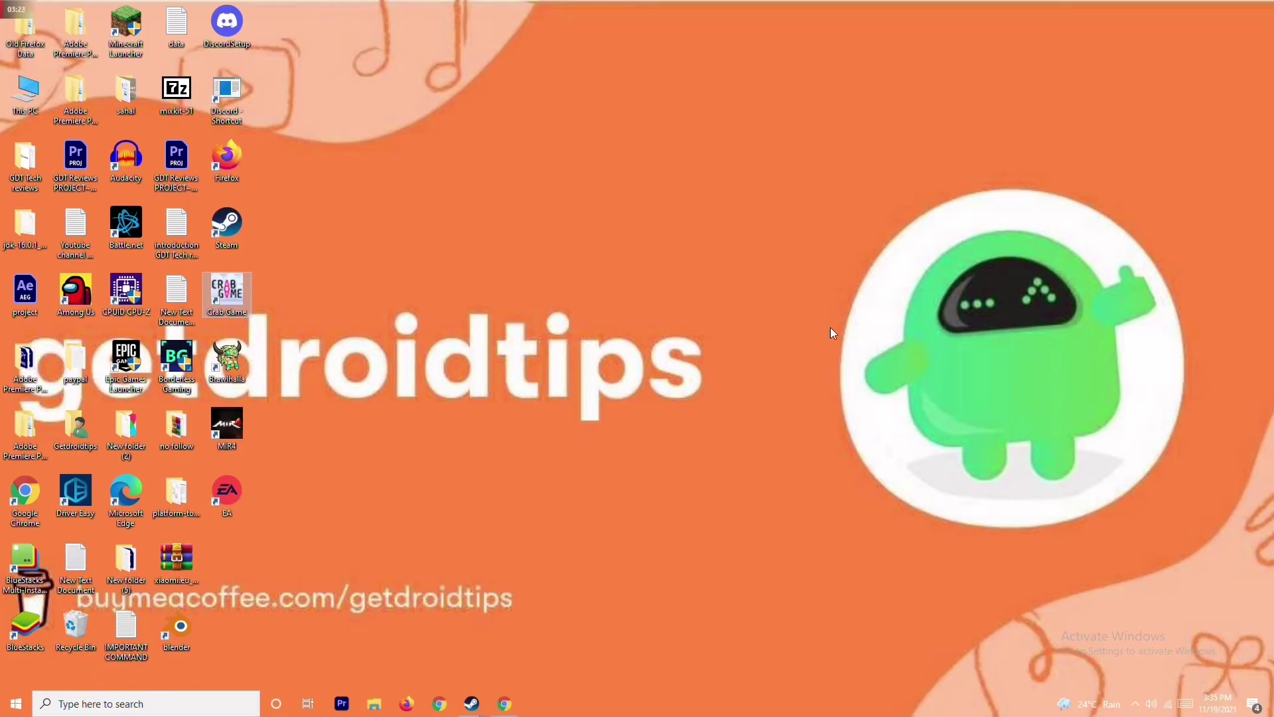
left_click(123, 706)
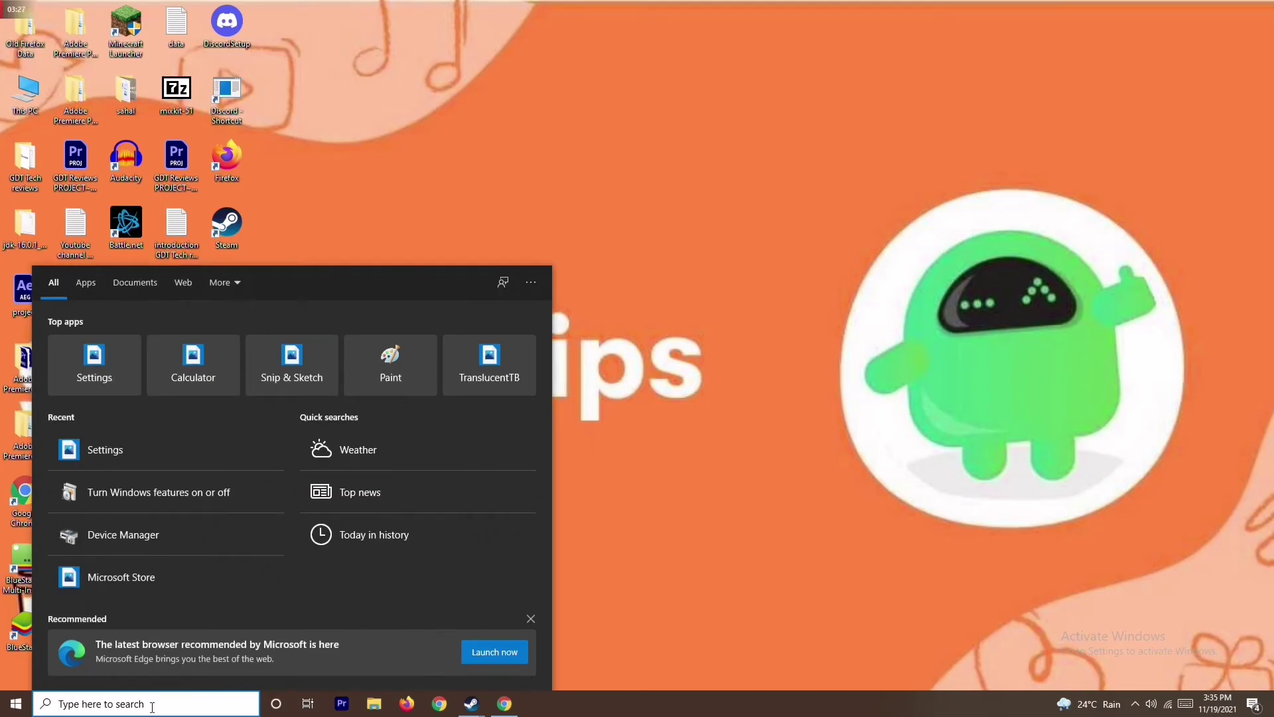
- Open Windows Defender Firewall via search and toggle the private network firewall on, then off
type("windows")
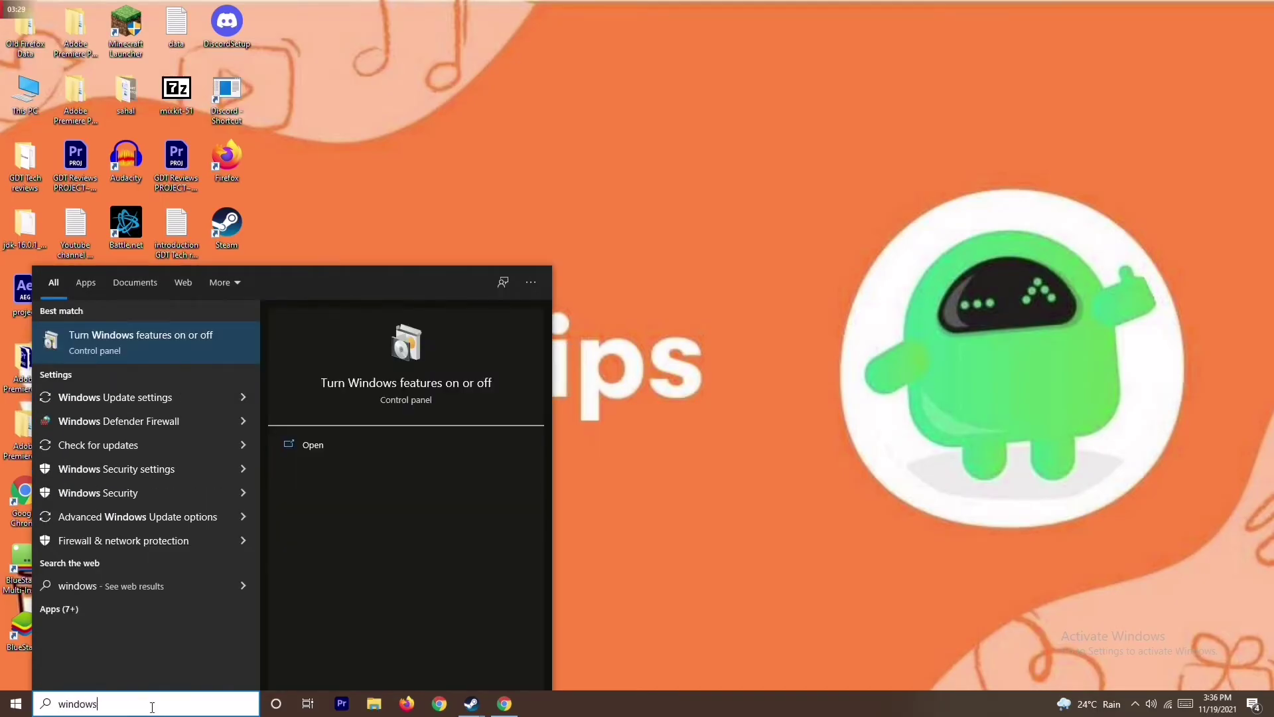
left_click(182, 421)
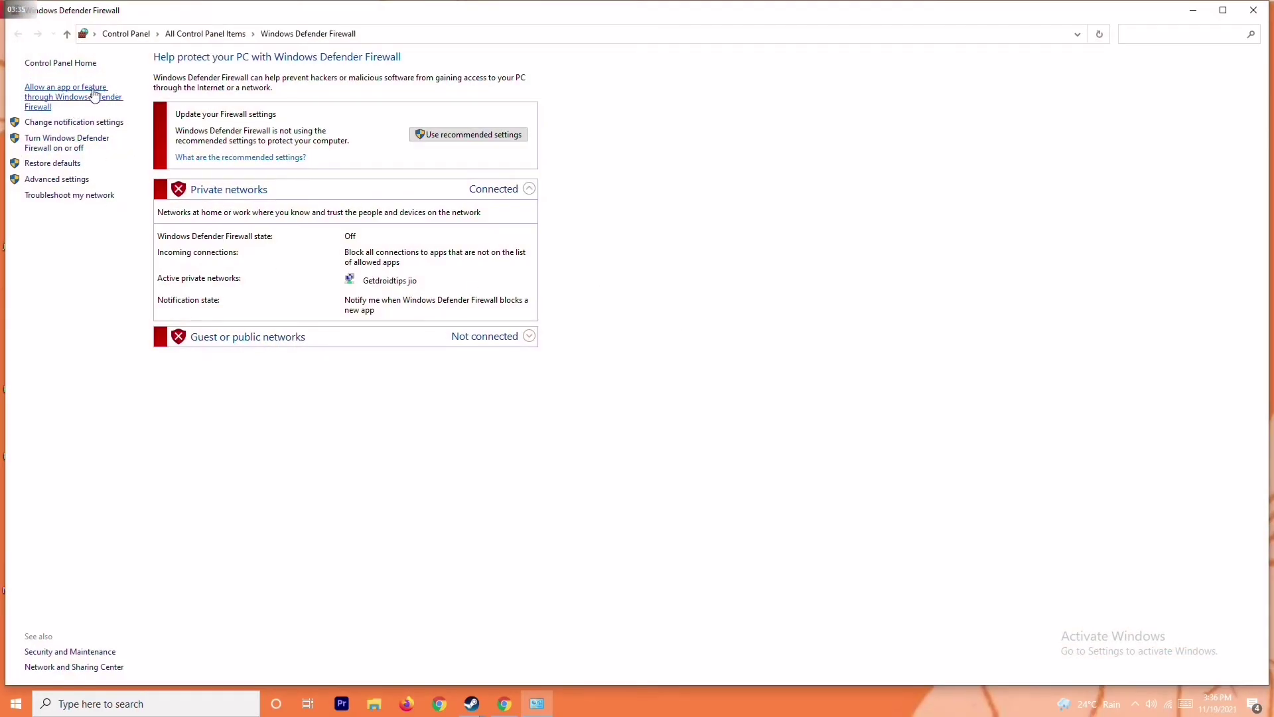
left_click(70, 140)
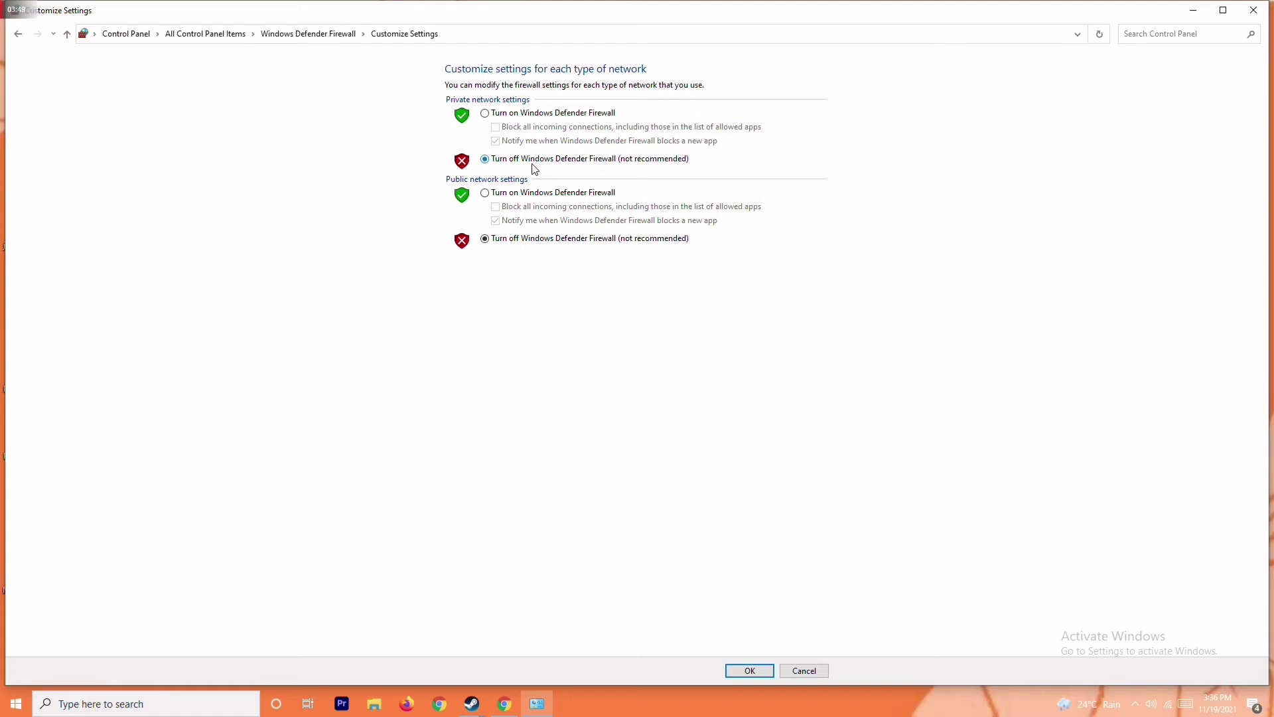
left_click(507, 113)
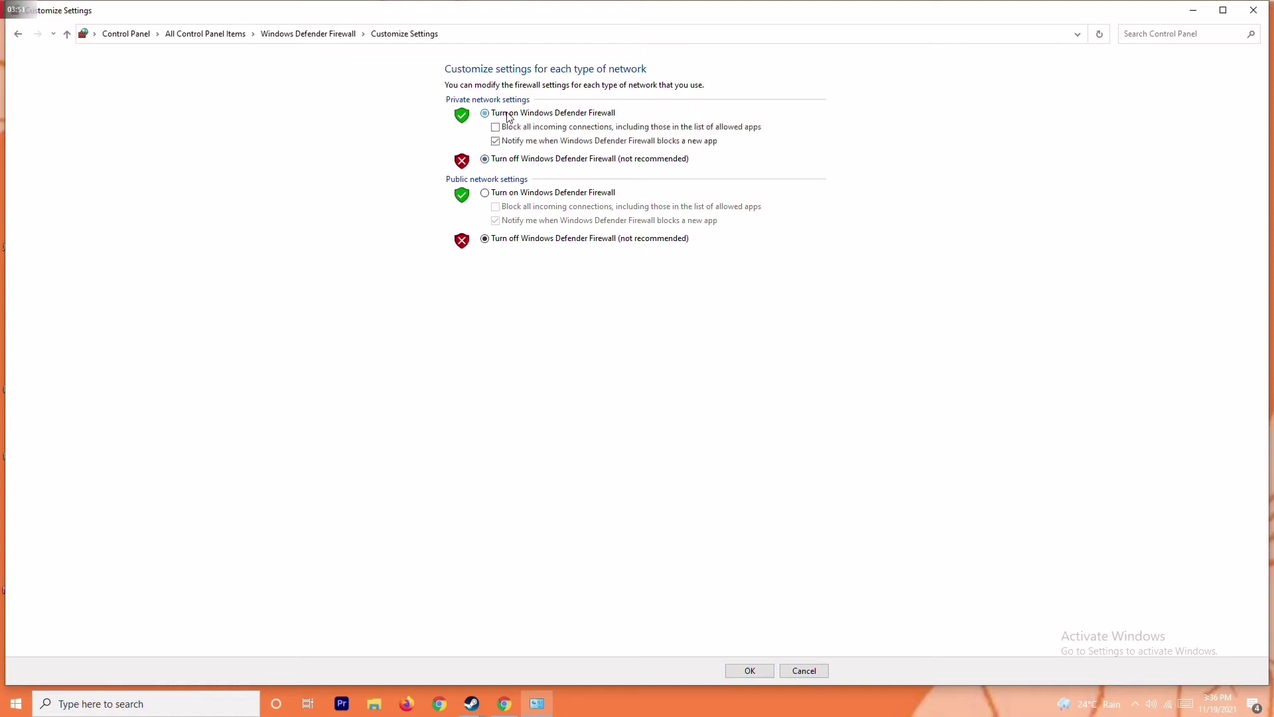
left_click(519, 161)
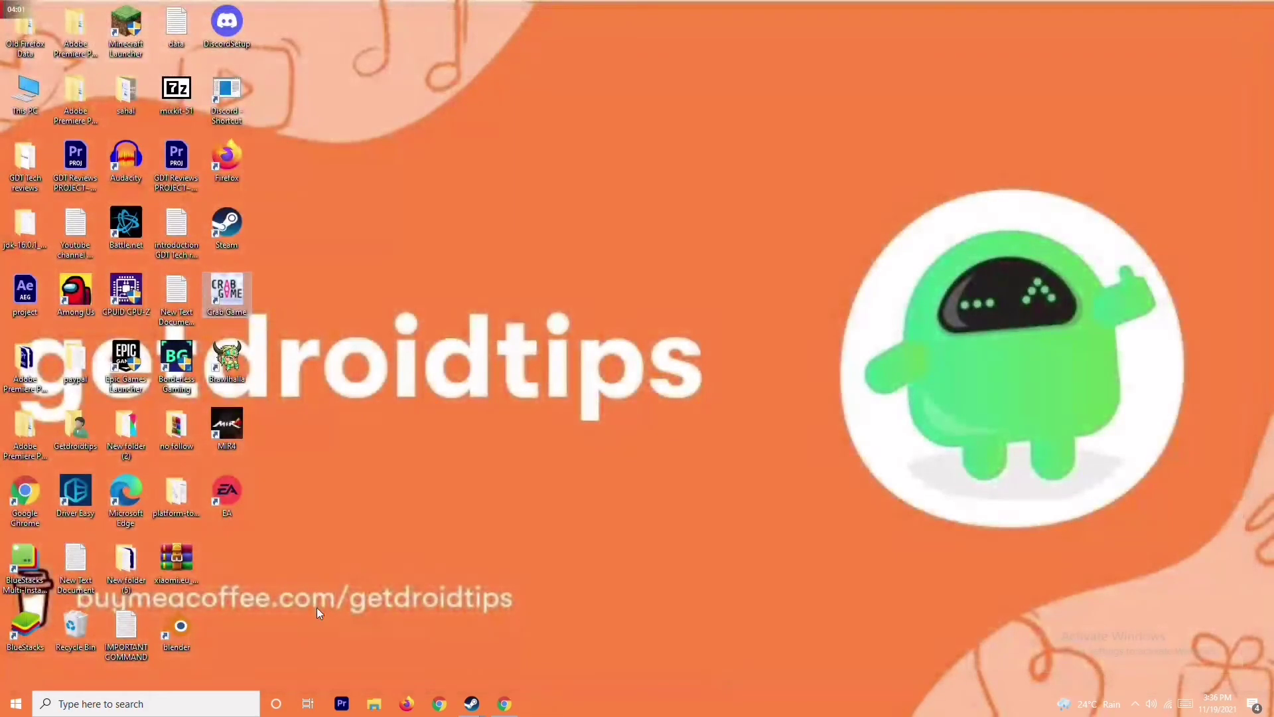
- Check the Start menu power options (Sleep, Shut down, Restart), then open Settings with Win+I
left_click(16, 703)
left_click(17, 674)
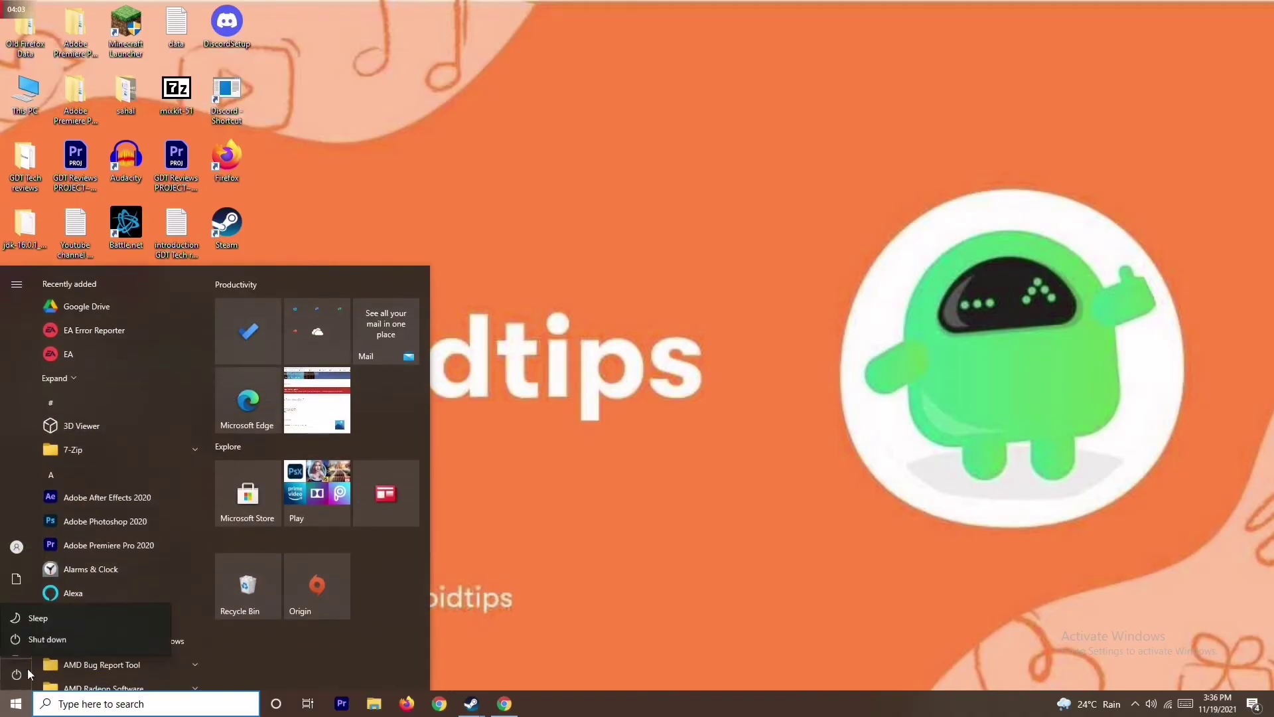
left_click(667, 474)
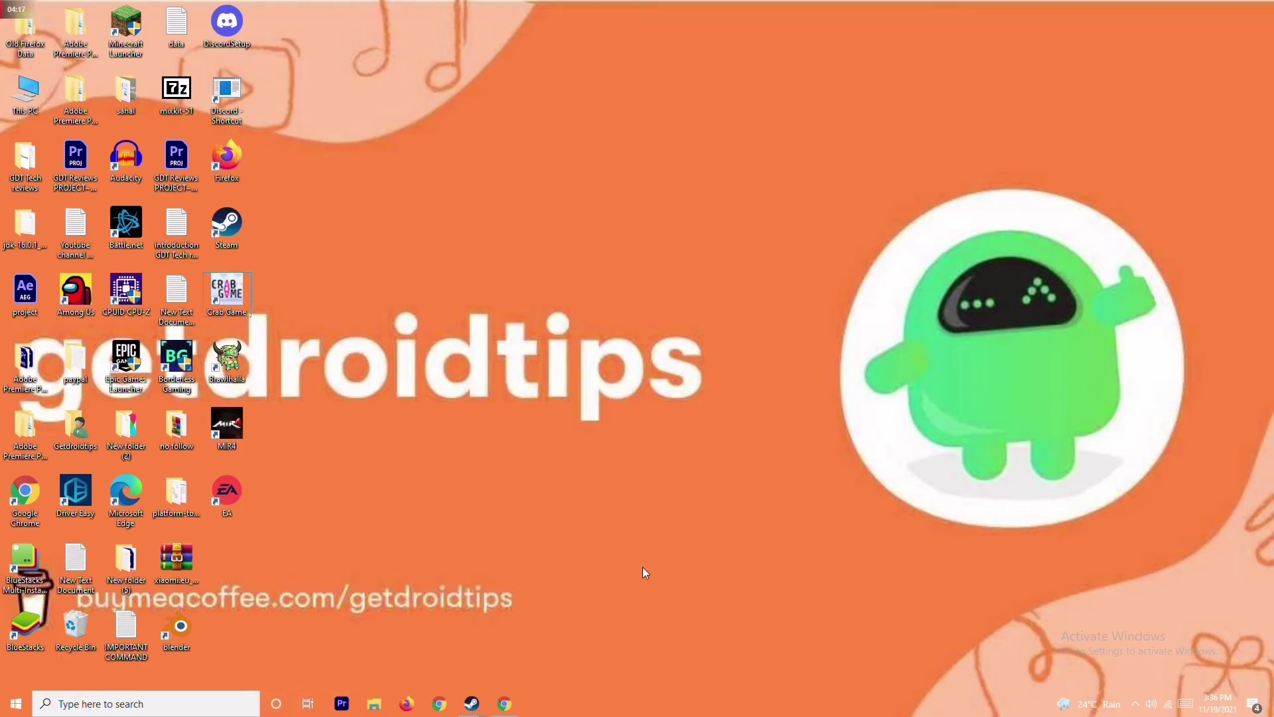
key("super+i")
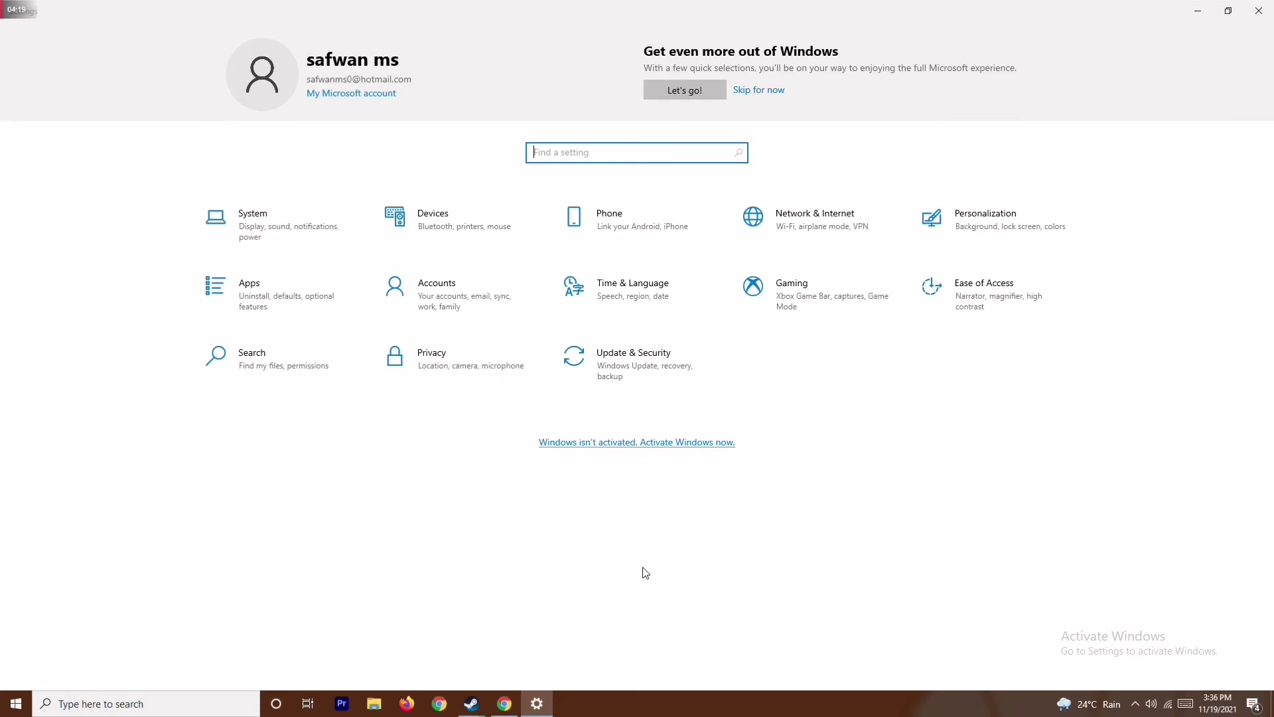
- Go to Update & Security and show the Windows Security page
left_click(648, 356)
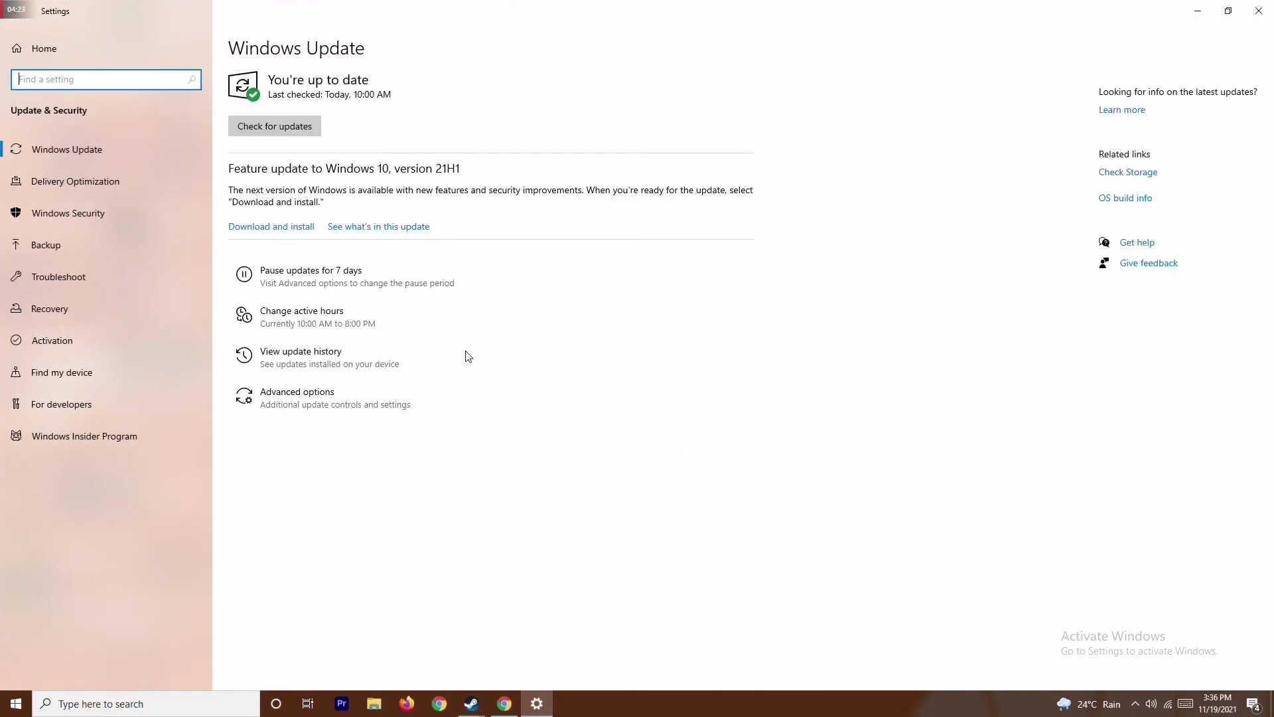
left_click(83, 216)
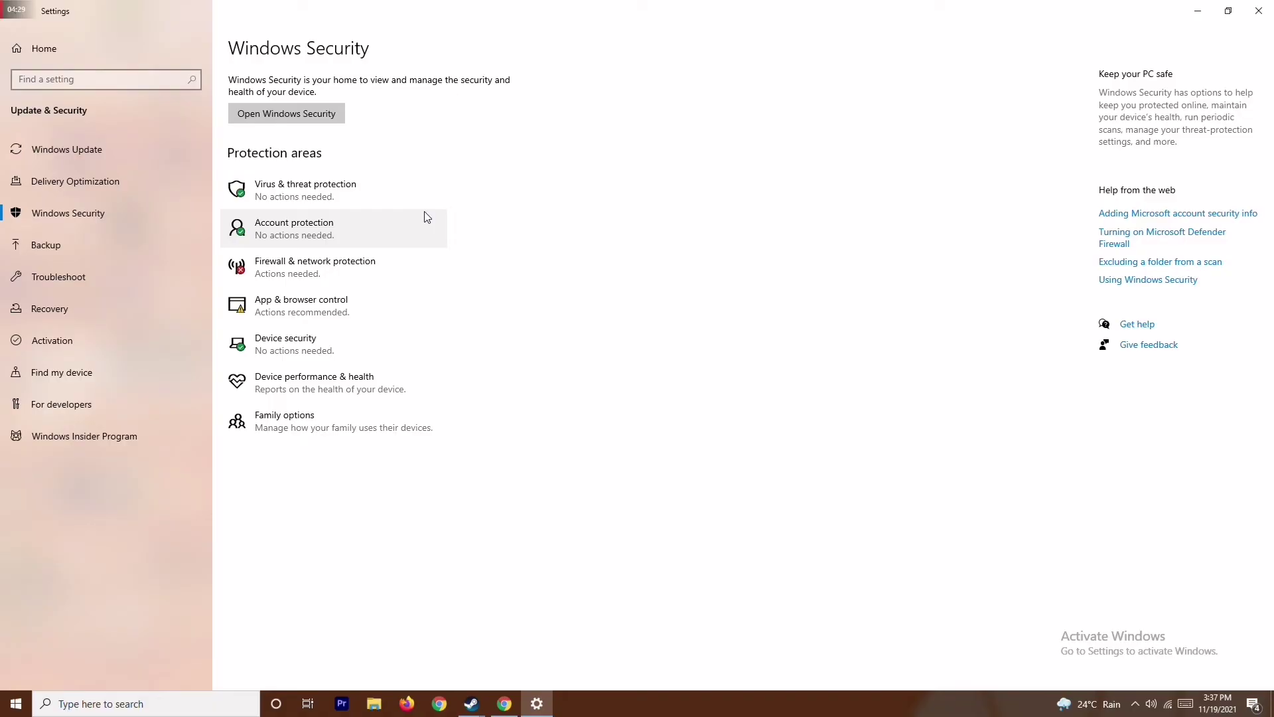
- Switch Virus & threat protection's real-time protection off, approve the UAC prompt, and close Windows Security
left_click(385, 190)
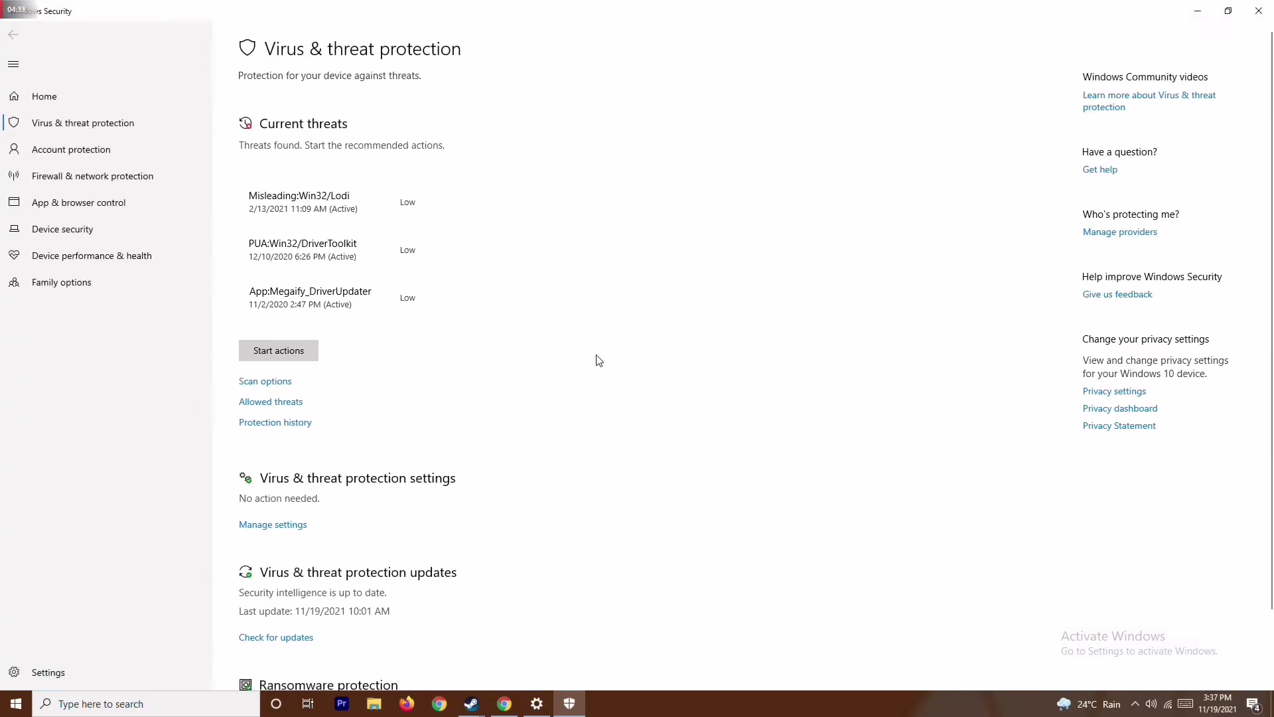
scroll(597, 358, "down", 1)
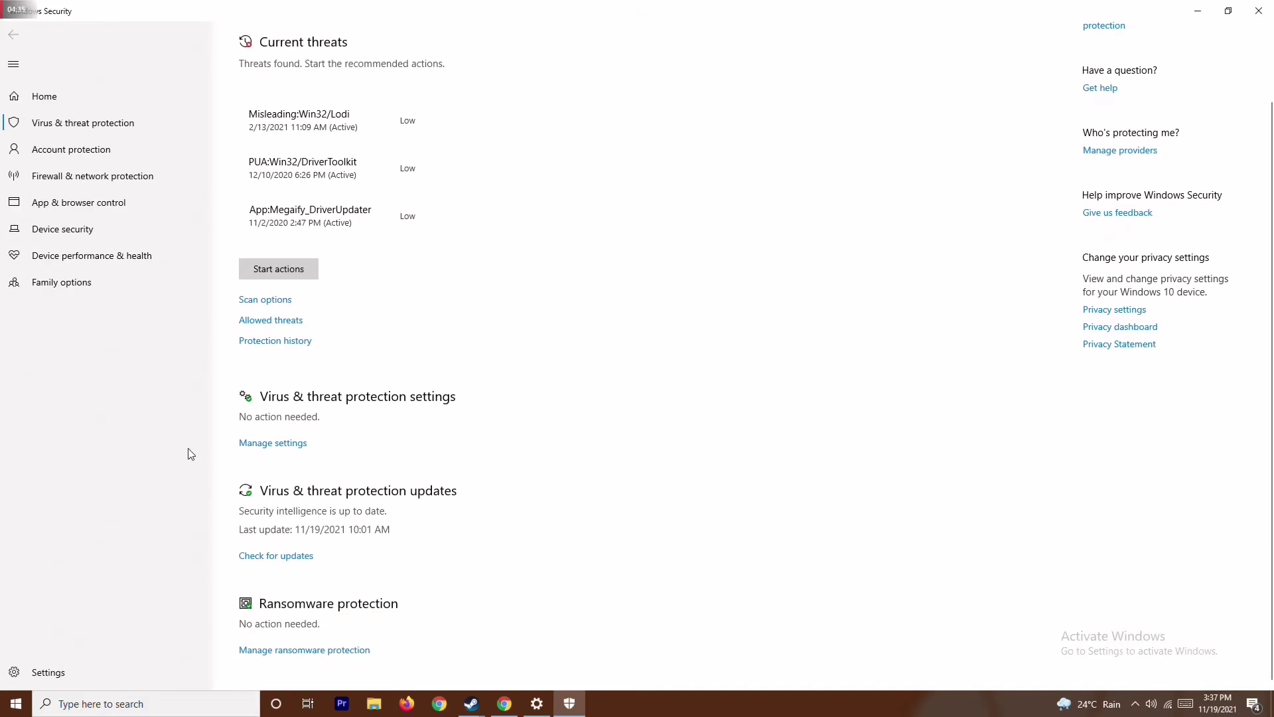
left_click(285, 450)
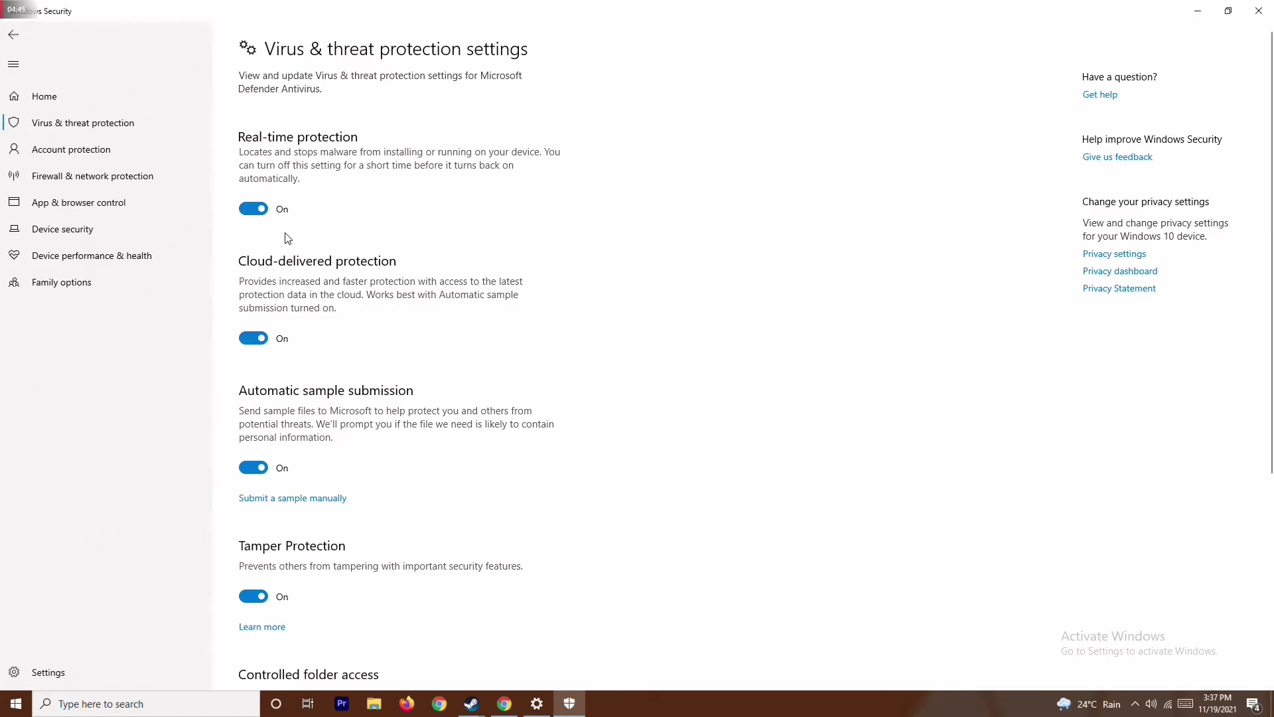
left_click(259, 210)
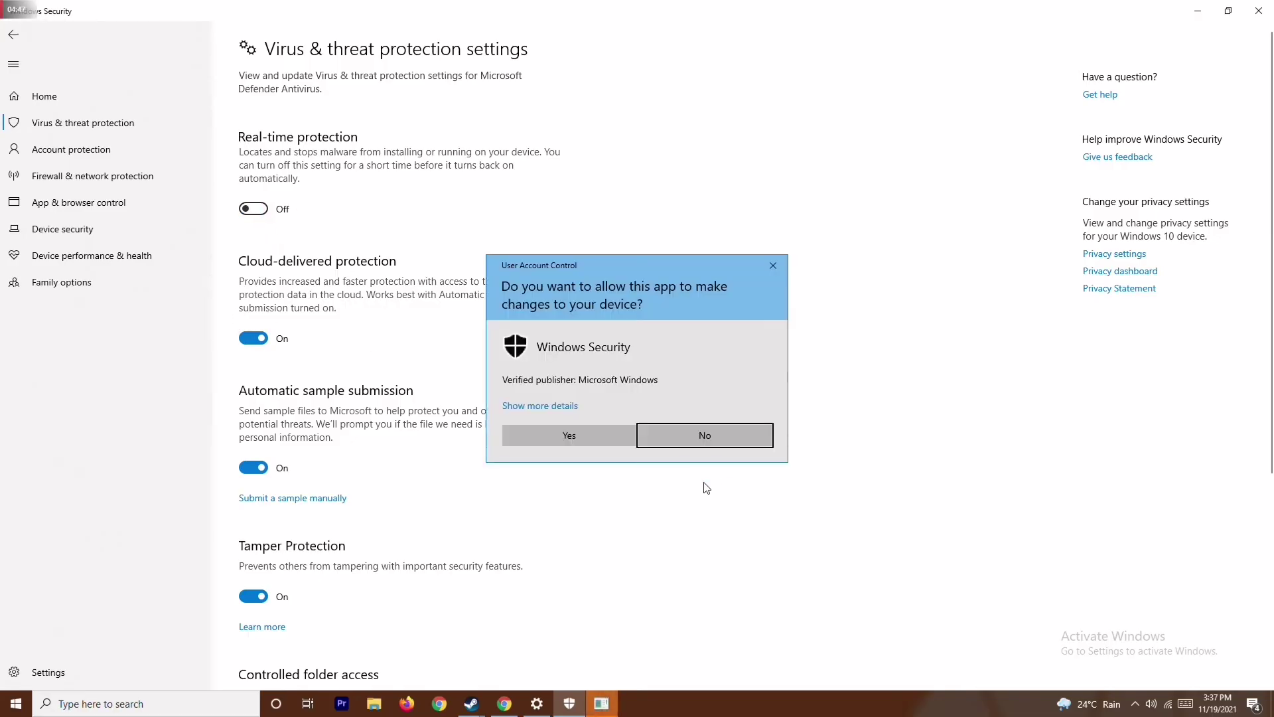
left_click(592, 435)
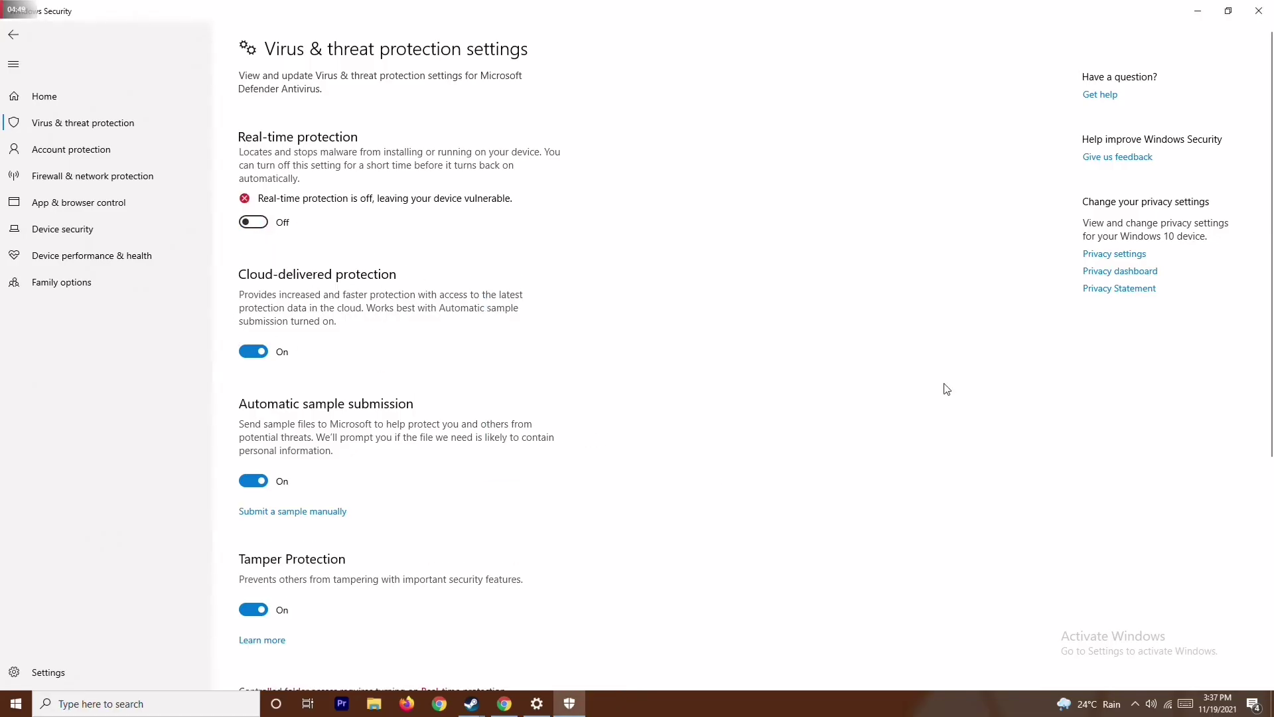
left_click(1258, 11)
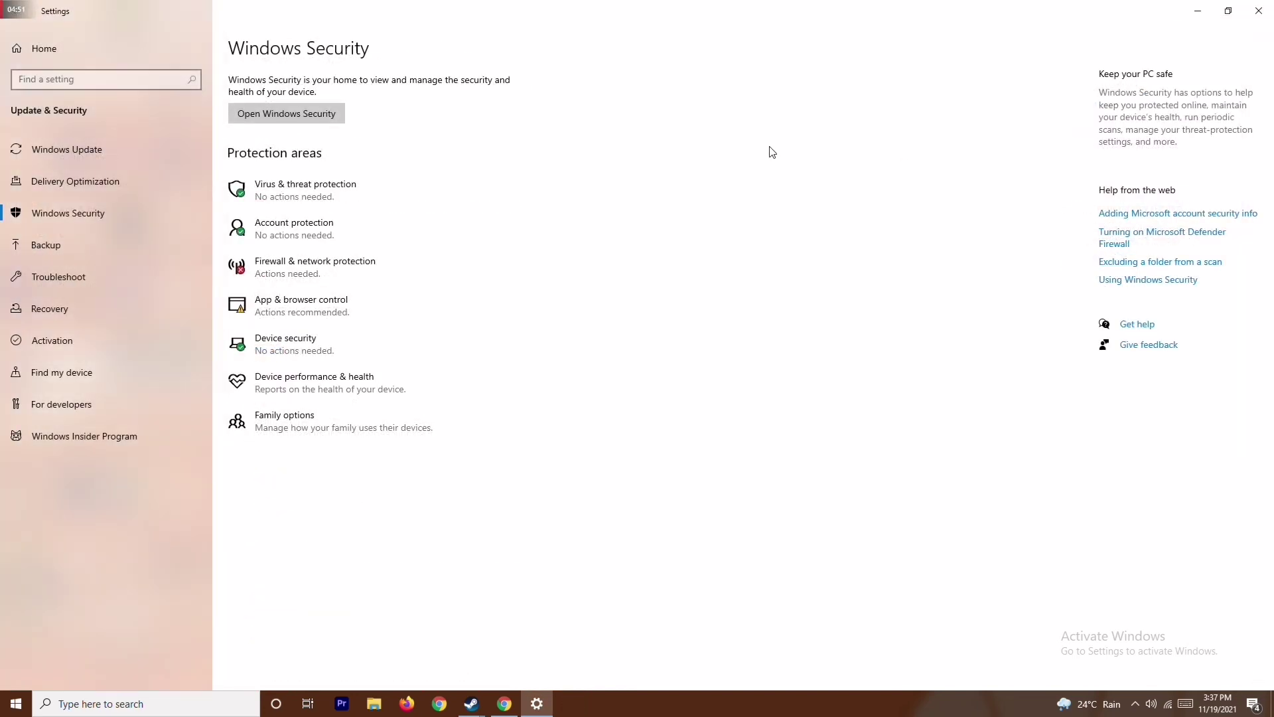